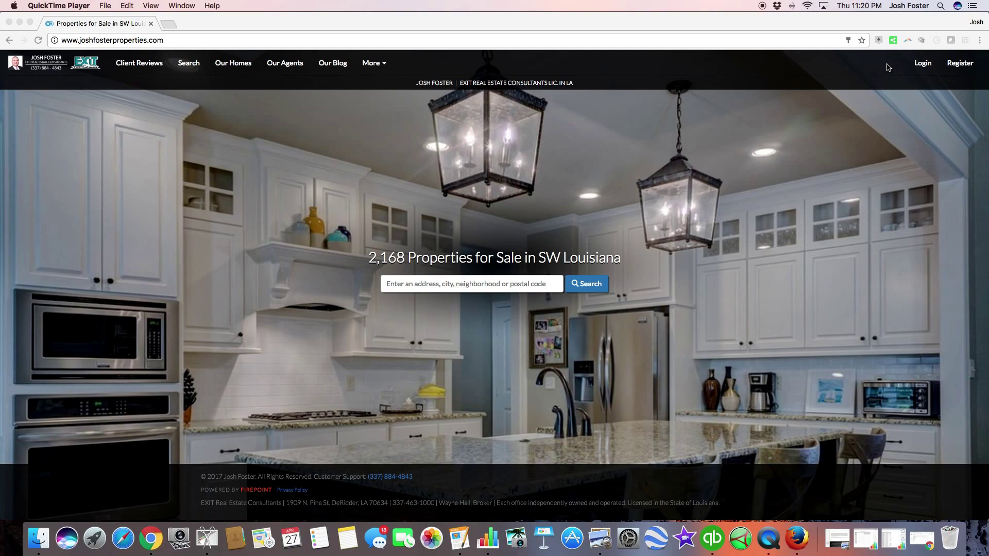
Step: Open the account login form from the site header
{"action": "left_click", "coordinate": [922, 63]}
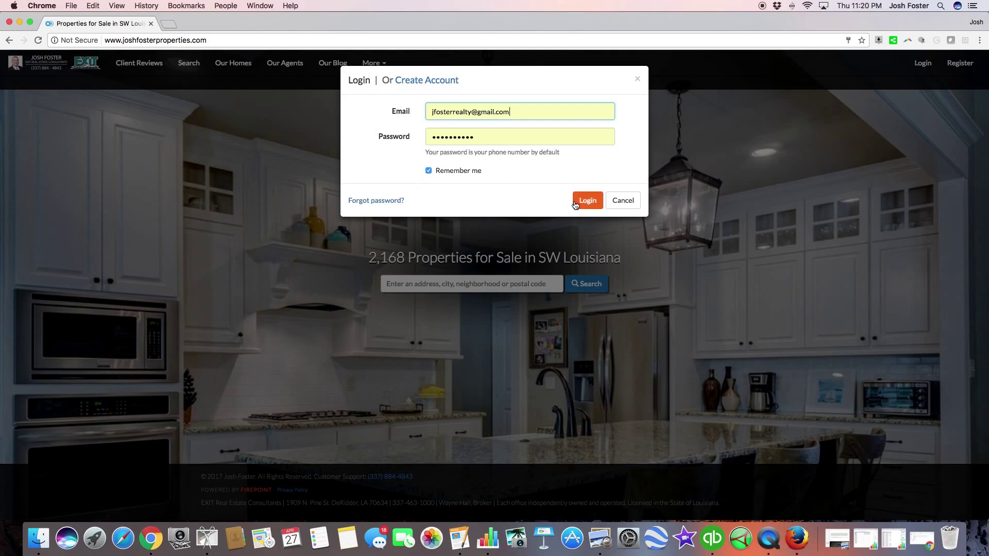
Step: Sign in with the saved credentials via the Register form's 'Already registered? Login here' link
{"action": "left_click", "coordinate": [623, 201]}
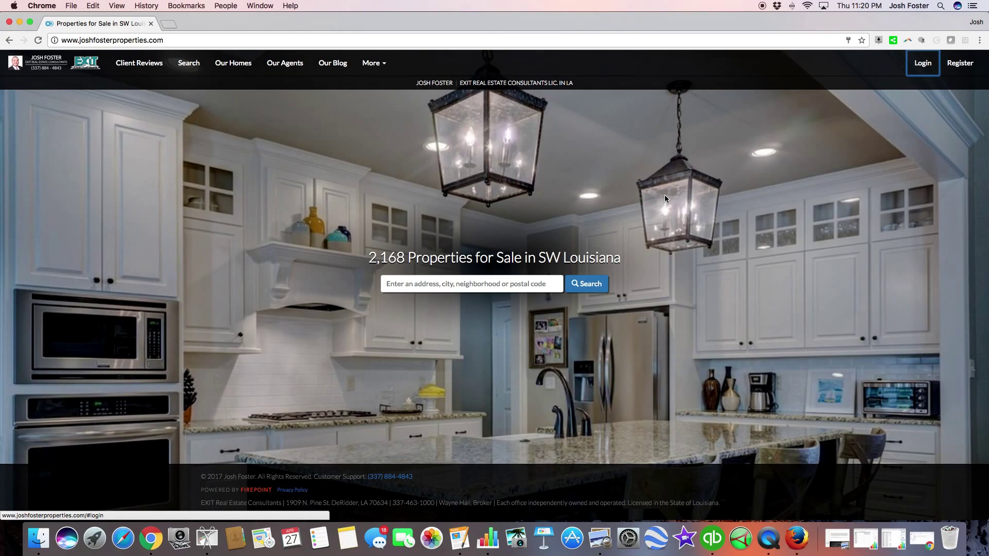
{"action": "left_click", "coordinate": [960, 68]}
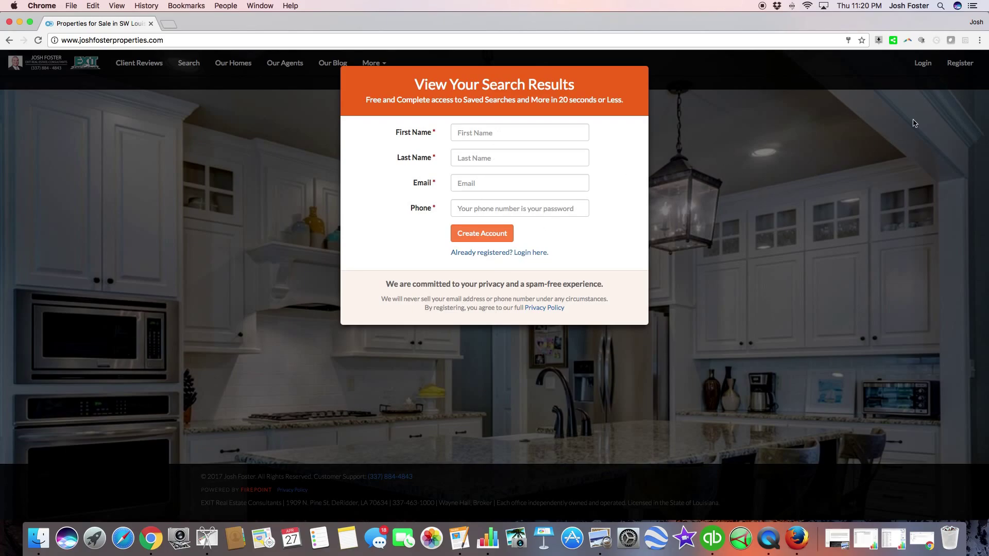
{"action": "left_click", "coordinate": [520, 253]}
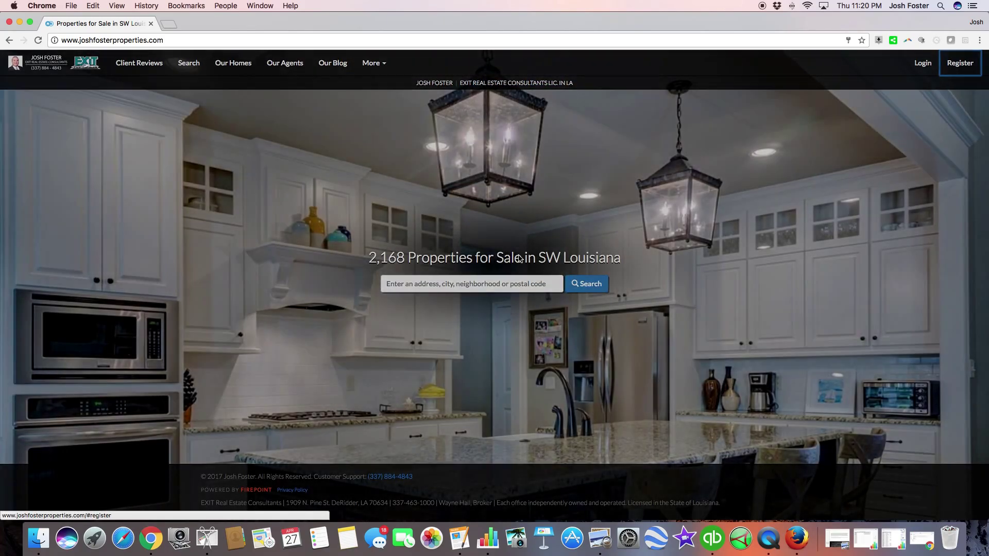
{"action": "left_click", "coordinate": [590, 201]}
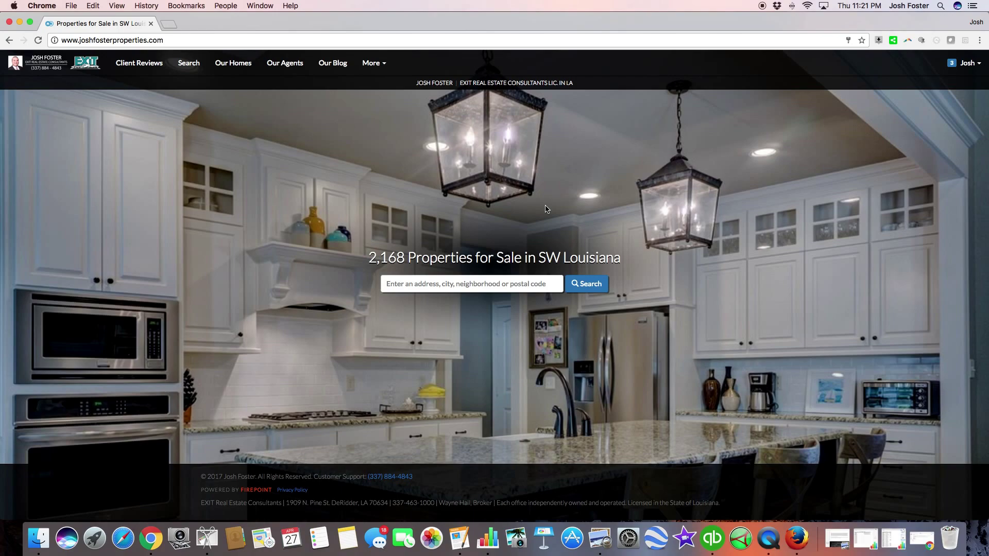
{"action": "left_click", "coordinate": [403, 281]}
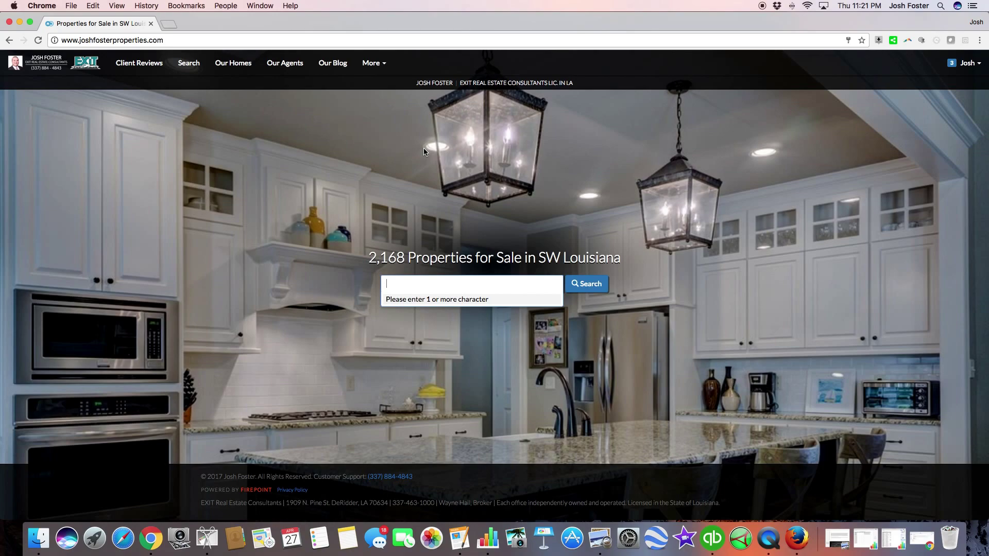
{"action": "left_click", "coordinate": [433, 247]}
{"action": "left_click", "coordinate": [461, 286]}
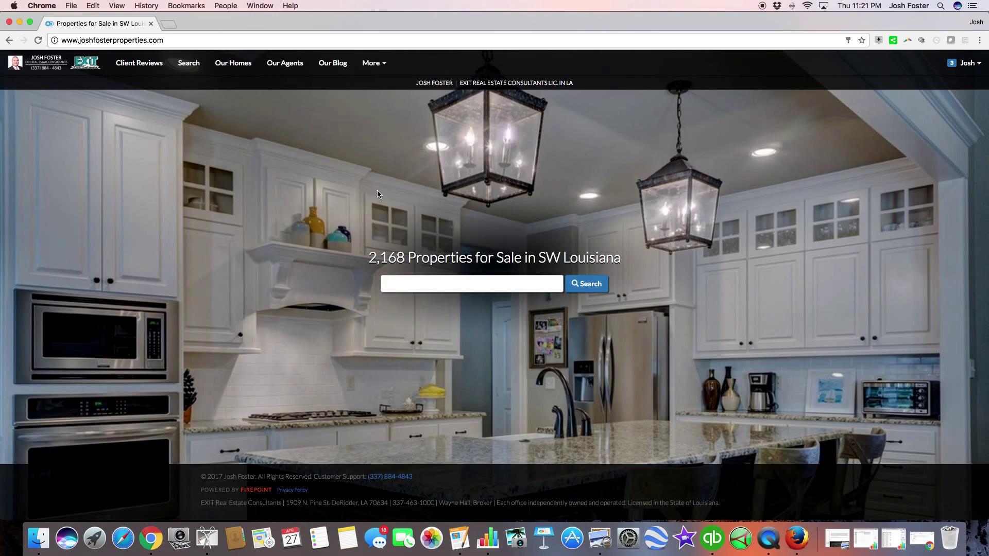
{"action": "type", "text": "1467"}
{"action": "left_click", "coordinate": [431, 329]}
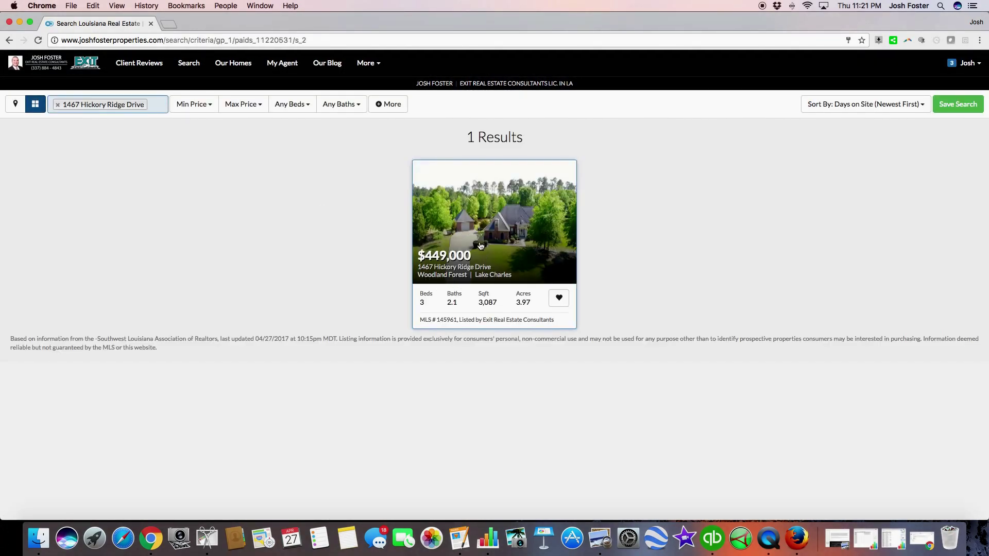
{"action": "left_click", "coordinate": [83, 66]}
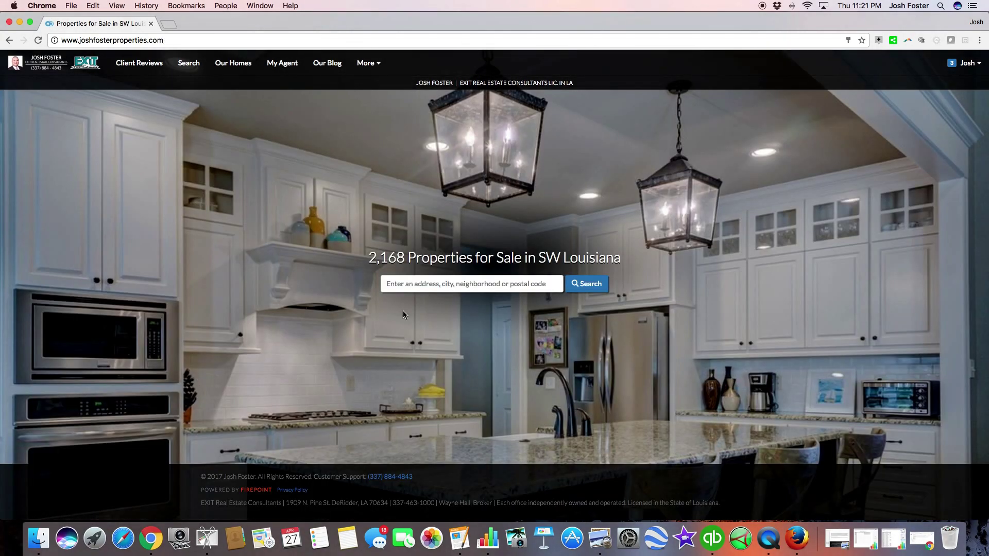
{"action": "left_click", "coordinate": [407, 284]}
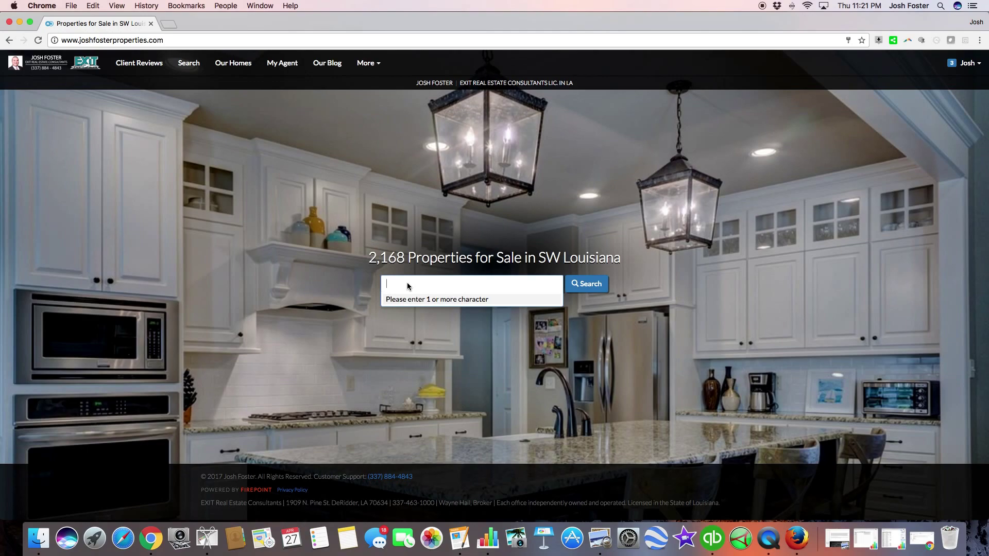
Step: Search postal code 70611 (LA), browse the 212 listings, then return to the homepage
{"action": "type", "text": "70611"}
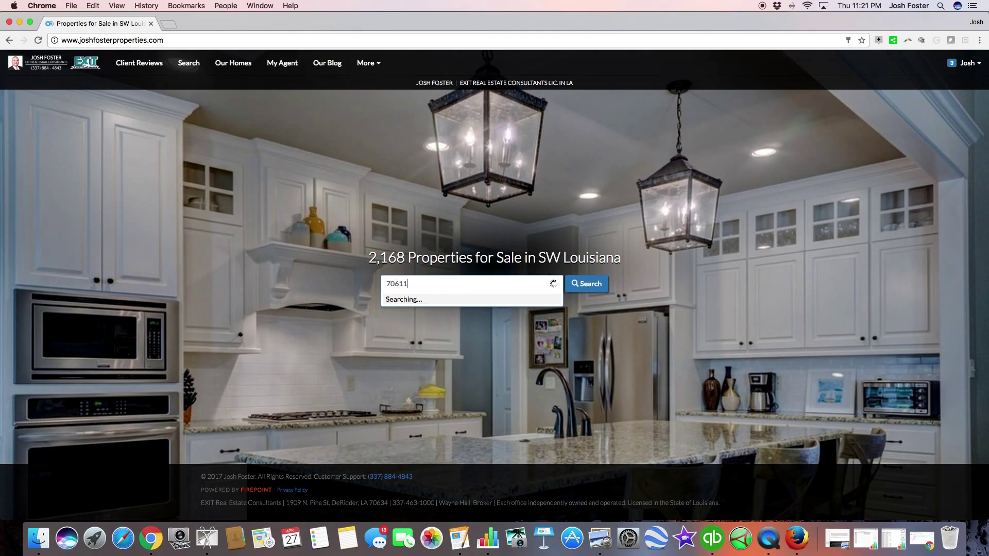
{"action": "left_click", "coordinate": [426, 315]}
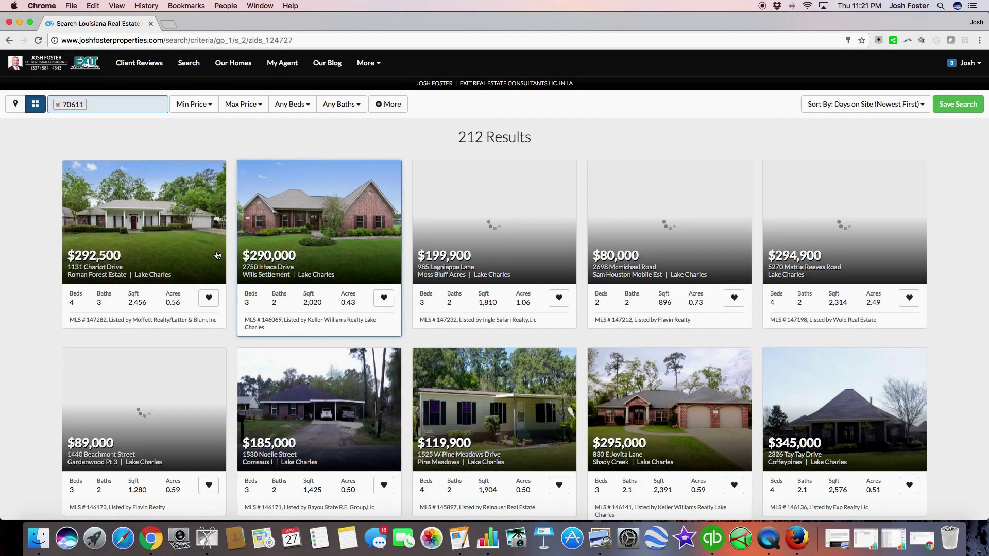
{"action": "scroll", "coordinate": [218, 253], "scroll_direction": "down", "scroll_amount": 2}
{"action": "scroll", "coordinate": [217, 253], "scroll_direction": "up", "scroll_amount": 2}
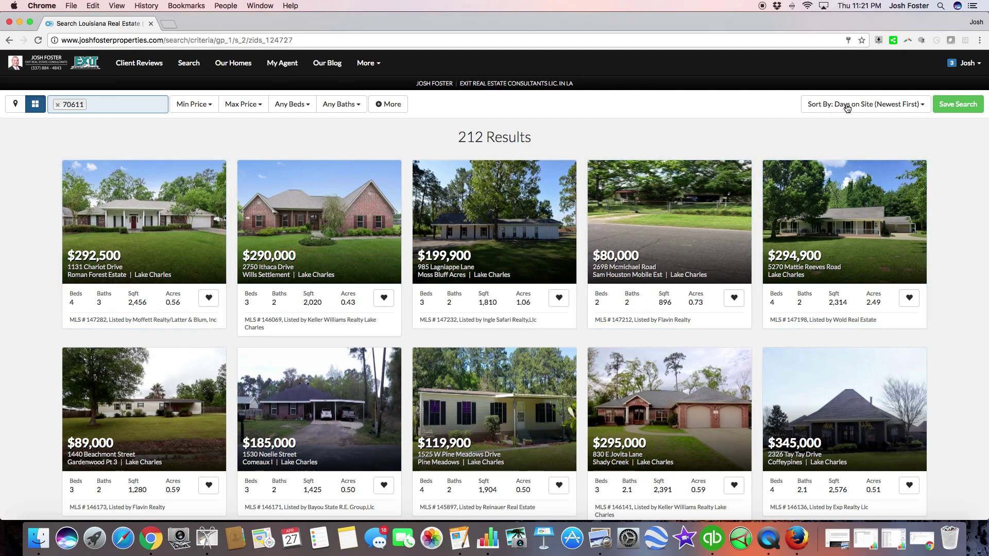
{"action": "scroll", "coordinate": [495, 206], "scroll_direction": "down", "scroll_amount": 2}
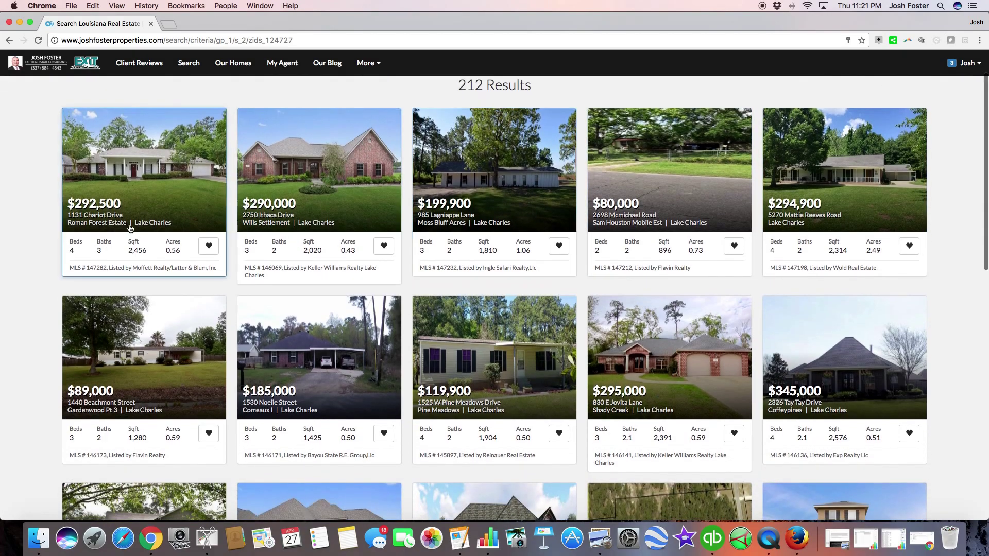
{"action": "scroll", "coordinate": [128, 228], "scroll_direction": "up", "scroll_amount": 2}
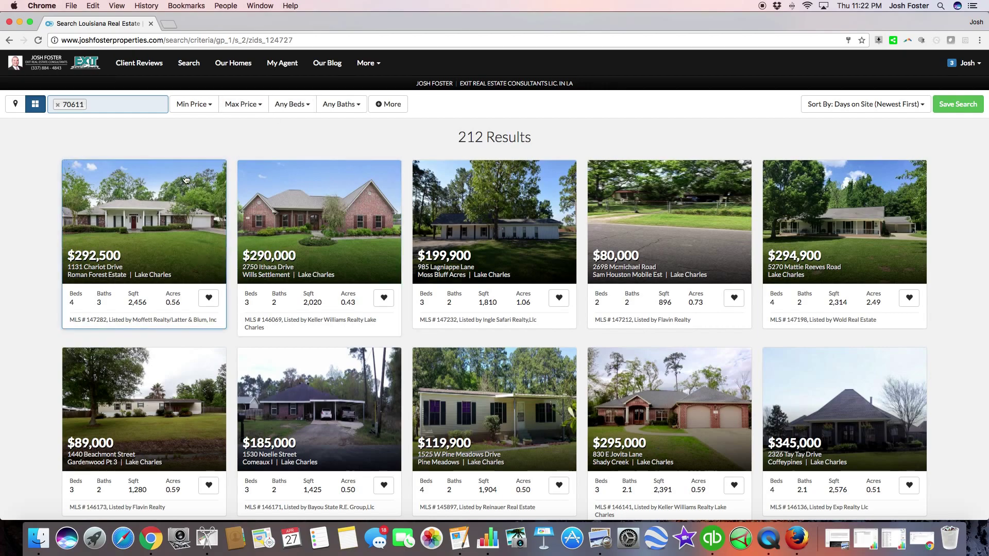
{"action": "left_click", "coordinate": [63, 63]}
Step: Search 'WOODLAND FORE', view the single $270,000 Woodland Forest Estates Pt 1 listing, then go home
{"action": "left_click", "coordinate": [454, 284]}
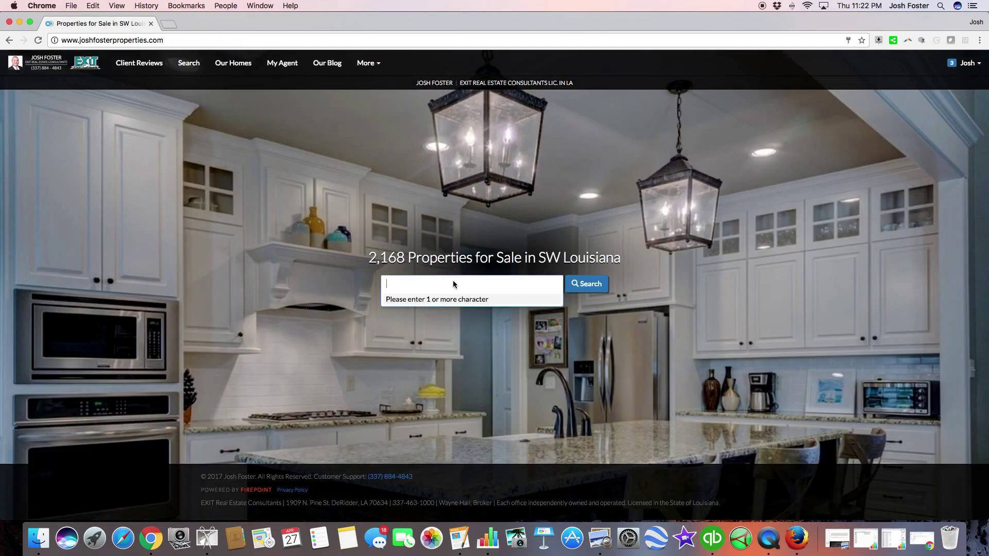
{"action": "type", "text": "WOO"}
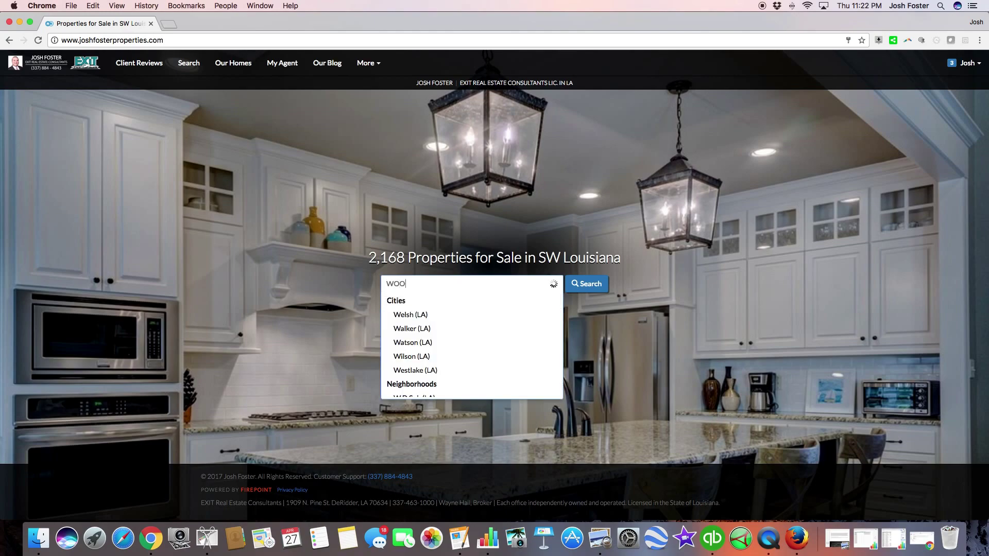
{"action": "type", "text": "DLAN"}
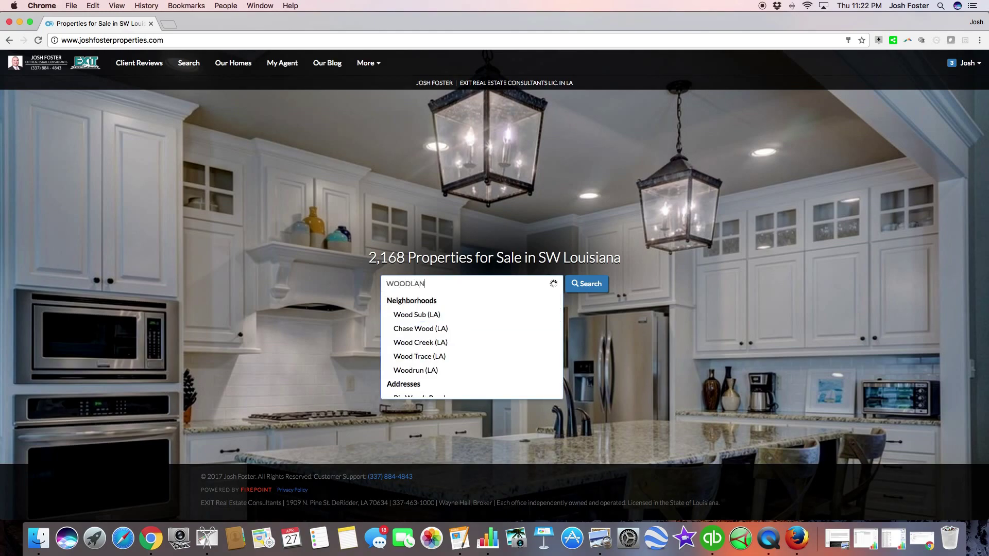
{"action": "type", "text": "D FORE"}
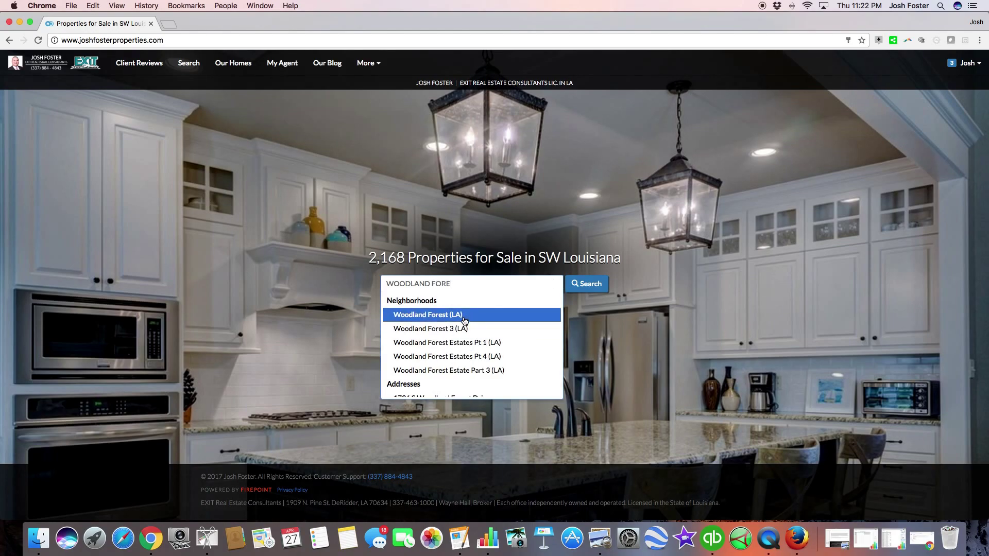
{"action": "left_click", "coordinate": [471, 344]}
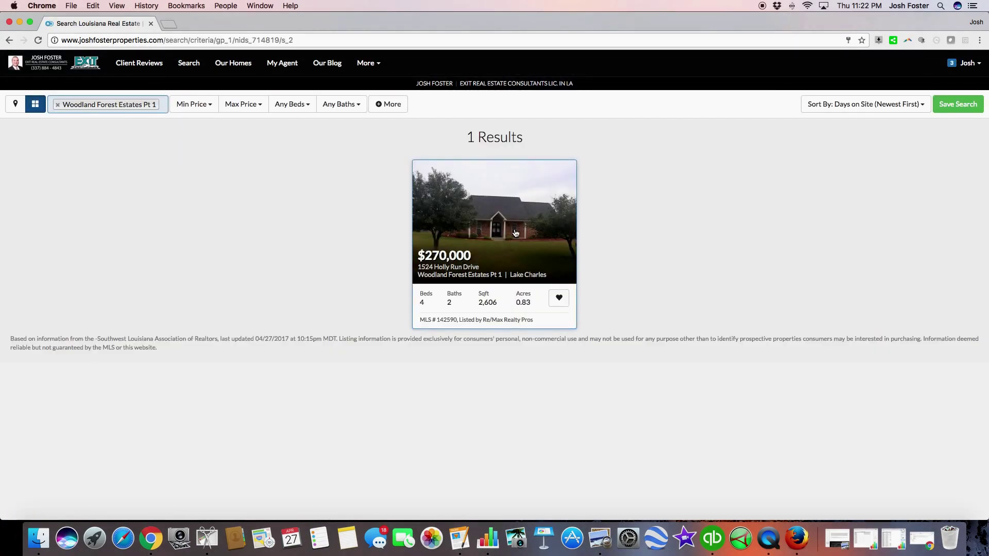
{"action": "left_click", "coordinate": [63, 66]}
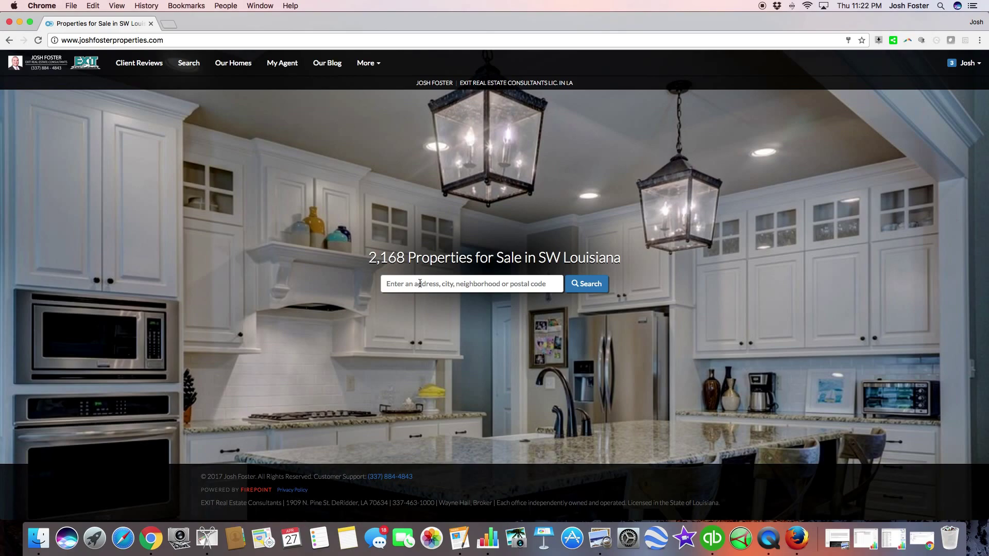
Step: On the full search page, filter the location to the city Sulphur (LA), showing 267 listings
{"action": "left_click", "coordinate": [421, 282]}
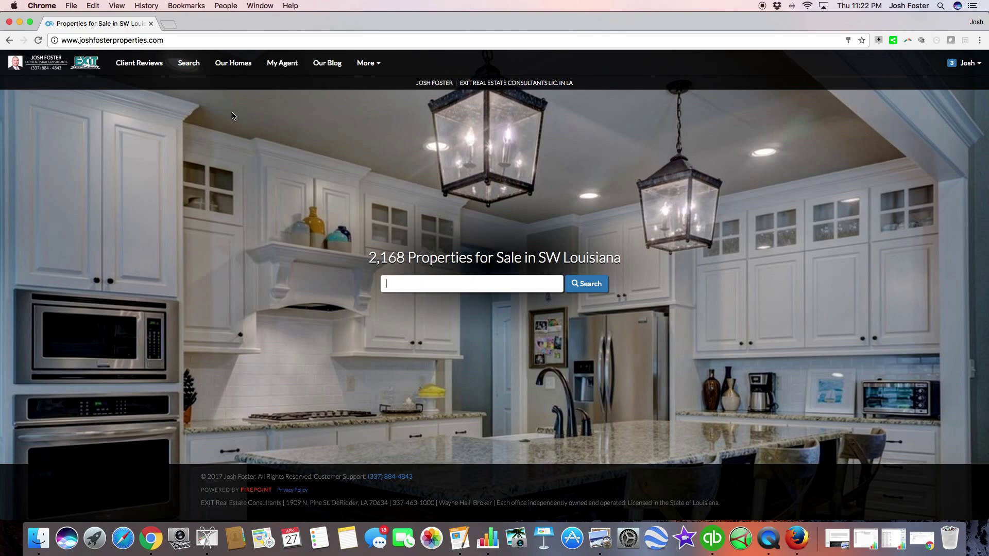
{"action": "left_click", "coordinate": [187, 63]}
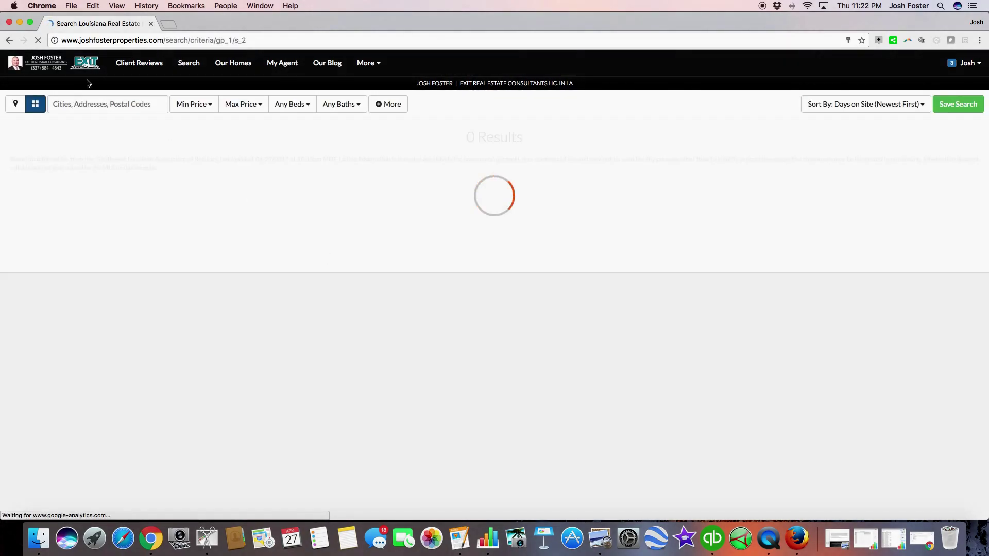
{"action": "left_click", "coordinate": [91, 104]}
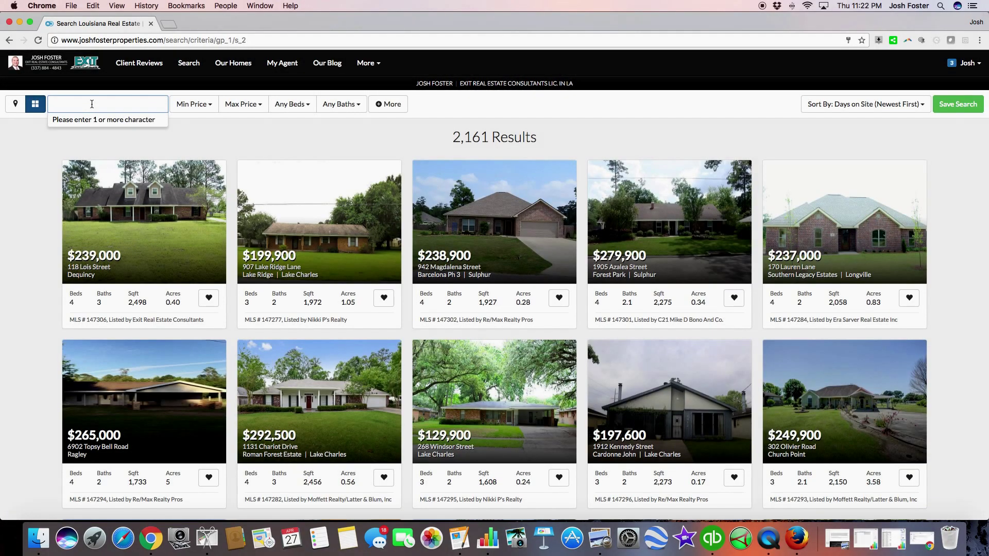
{"action": "type", "text": "SUPH"}
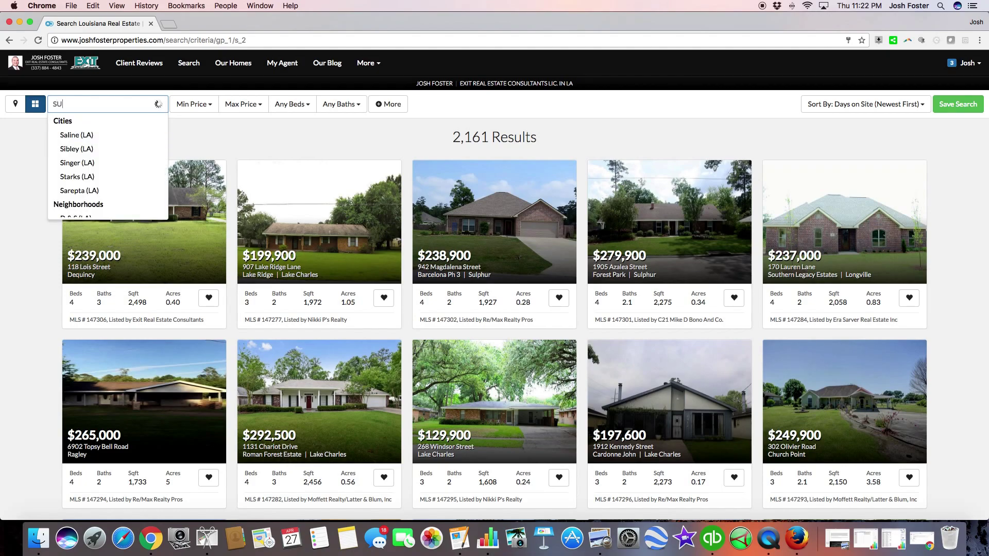
{"action": "key", "text": "BackSpace"}
{"action": "key", "text": "BackSpace"}
{"action": "type", "text": "L"}
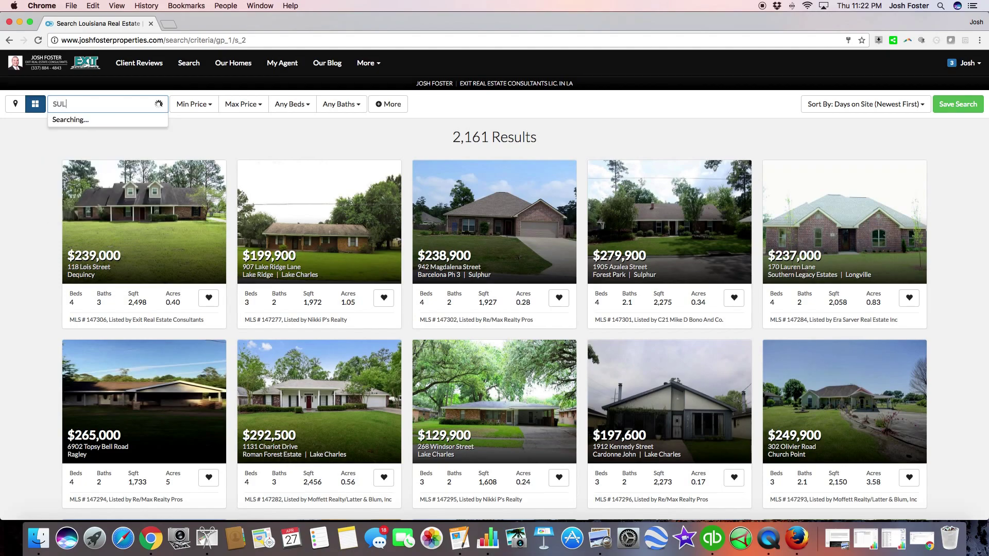
{"action": "type", "text": "PHUR"}
{"action": "left_click", "coordinate": [93, 135]}
{"action": "left_click", "coordinate": [94, 135]}
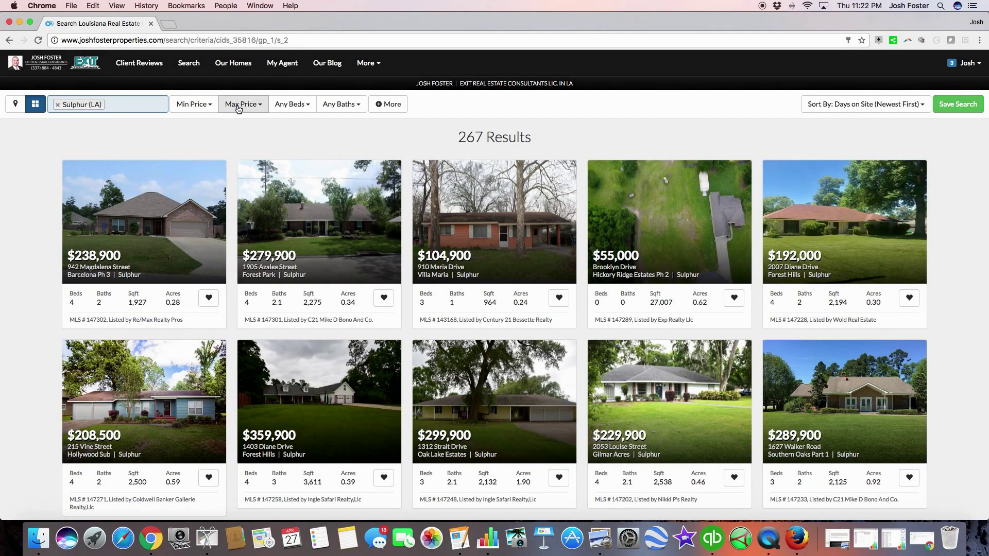
Step: Limit the price range to $150,000–$200,000
{"action": "left_click", "coordinate": [204, 107]}
{"action": "scroll", "coordinate": [202, 206], "scroll_direction": "down", "scroll_amount": 3}
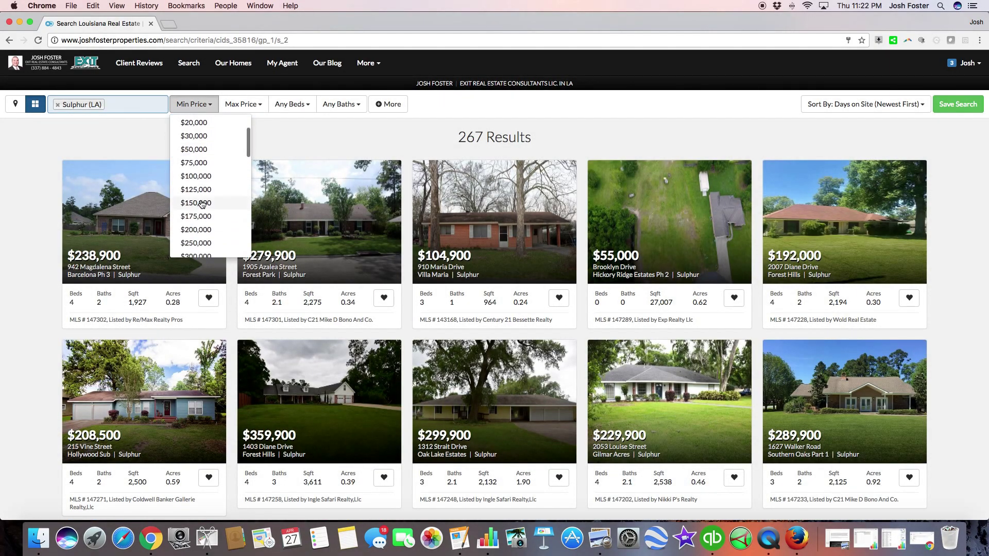
{"action": "left_click", "coordinate": [203, 205]}
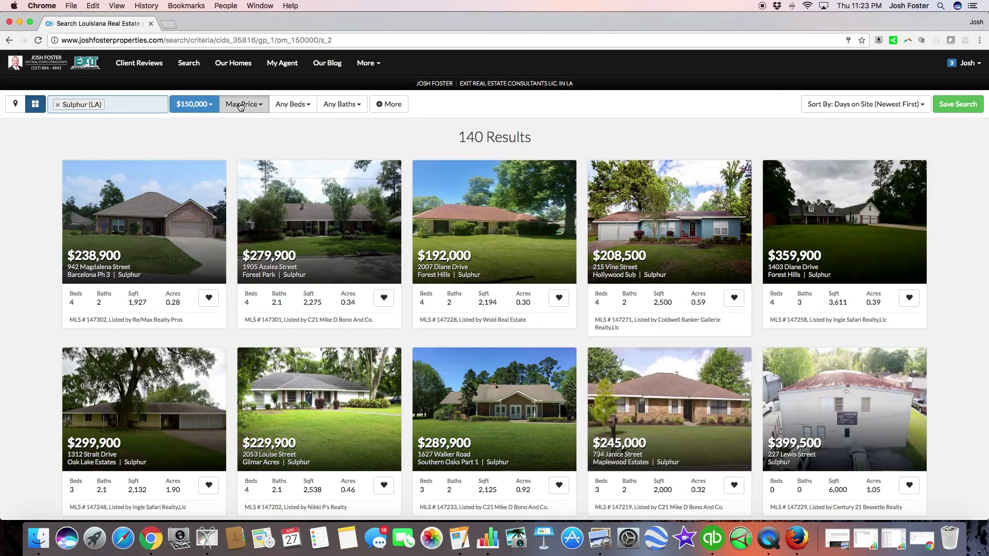
{"action": "left_click", "coordinate": [241, 104]}
{"action": "scroll", "coordinate": [256, 215], "scroll_direction": "down", "scroll_amount": 1}
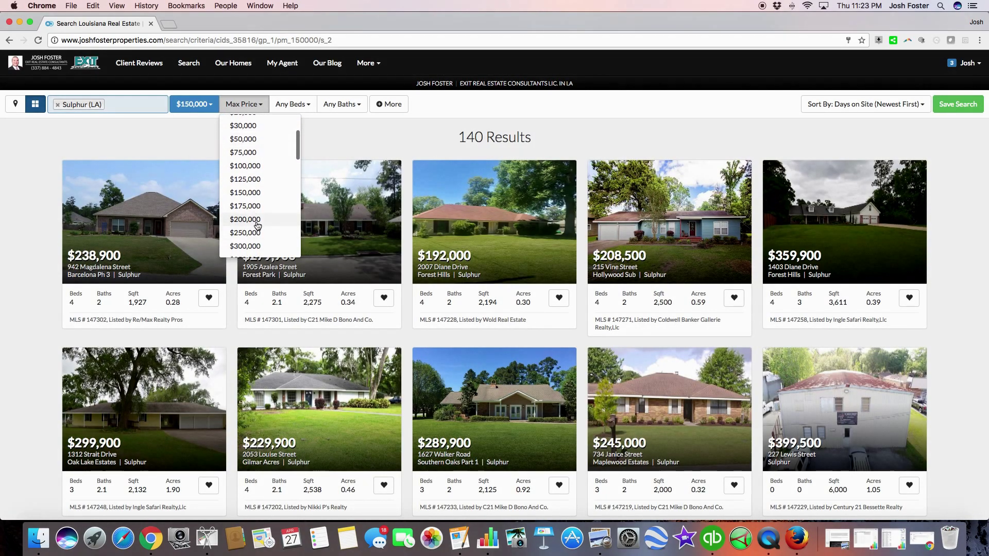
{"action": "left_click", "coordinate": [255, 219]}
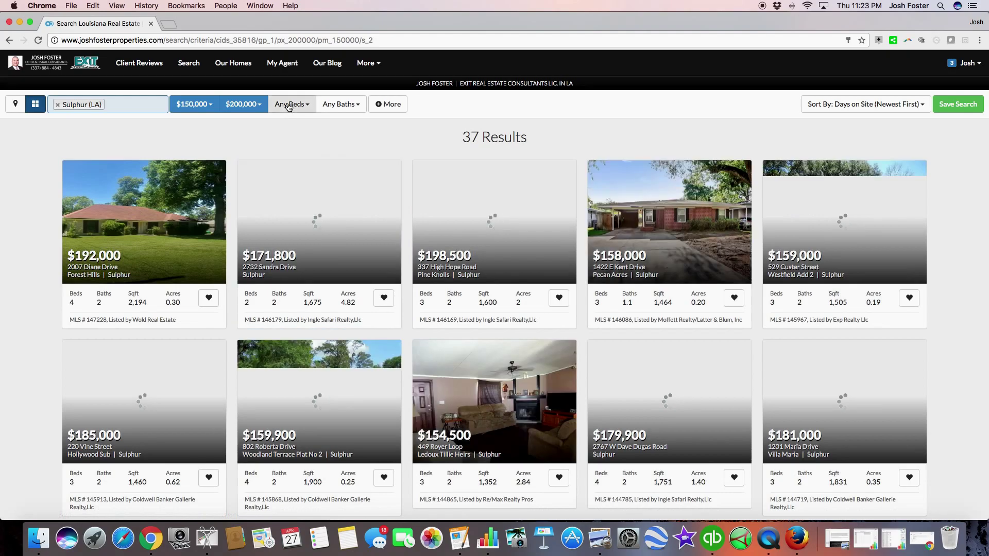
Step: Require at least 3 bedrooms and 2 bathrooms, leaving 25 results
{"action": "left_click", "coordinate": [291, 104]}
{"action": "left_click", "coordinate": [296, 164]}
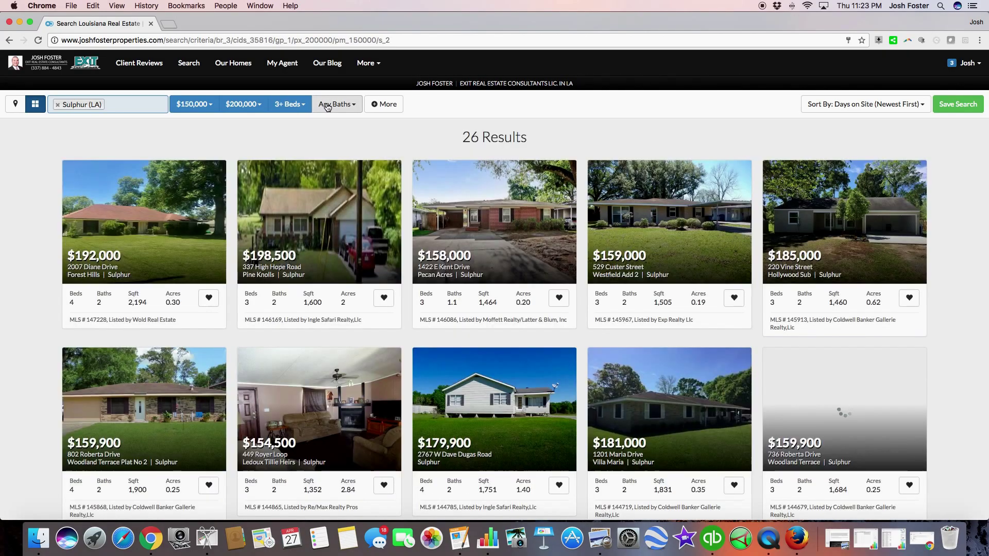
{"action": "left_click", "coordinate": [330, 104]}
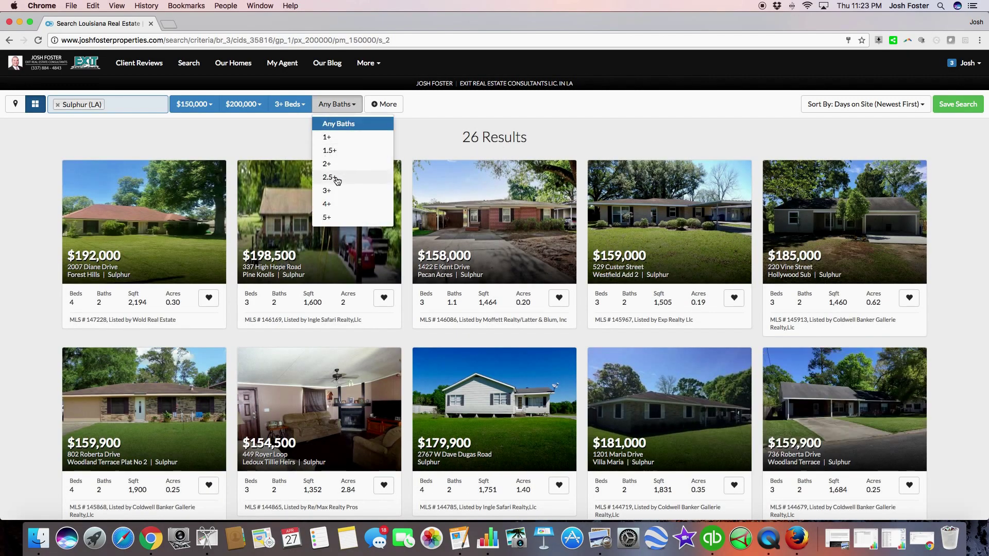
{"action": "left_click", "coordinate": [333, 164]}
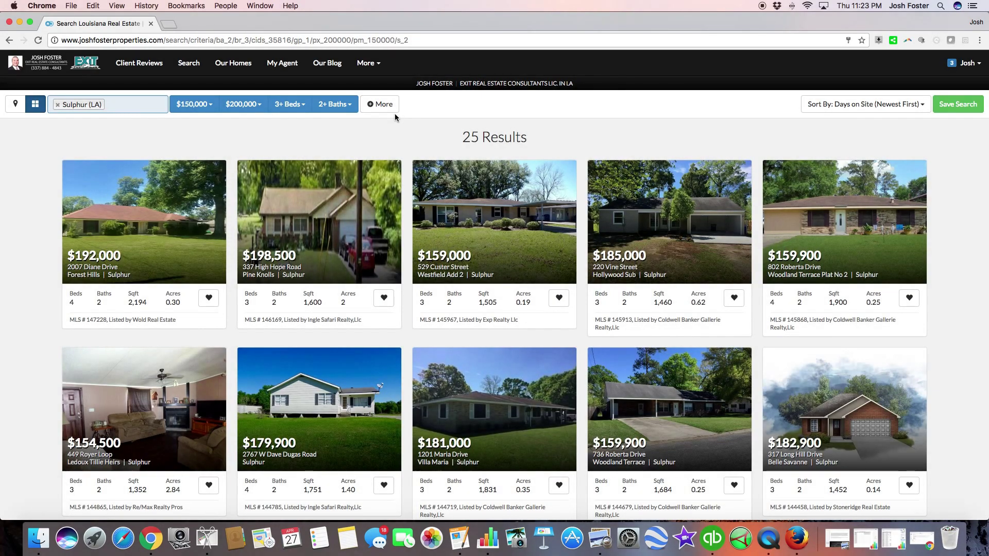
{"action": "scroll", "coordinate": [383, 103], "scroll_direction": "down", "scroll_amount": 1}
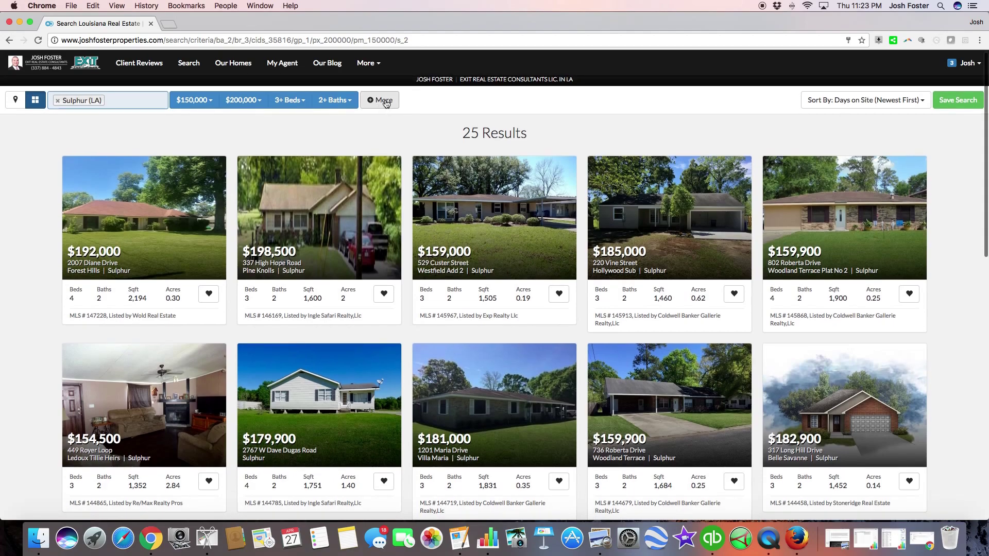
Step: In the advanced filters, set Property Type to Residential and leave Style unset
{"action": "left_click", "coordinate": [385, 103]}
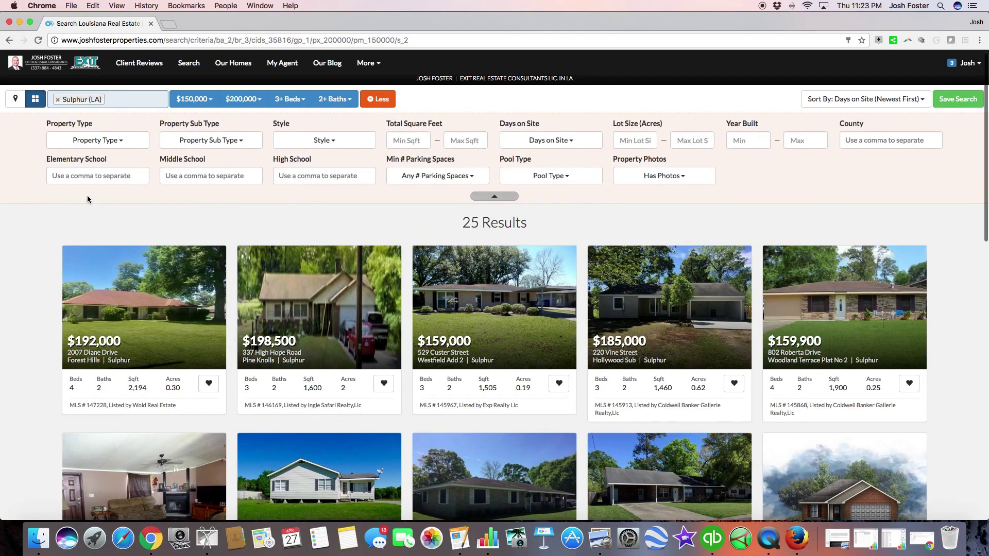
{"action": "left_click", "coordinate": [125, 146]}
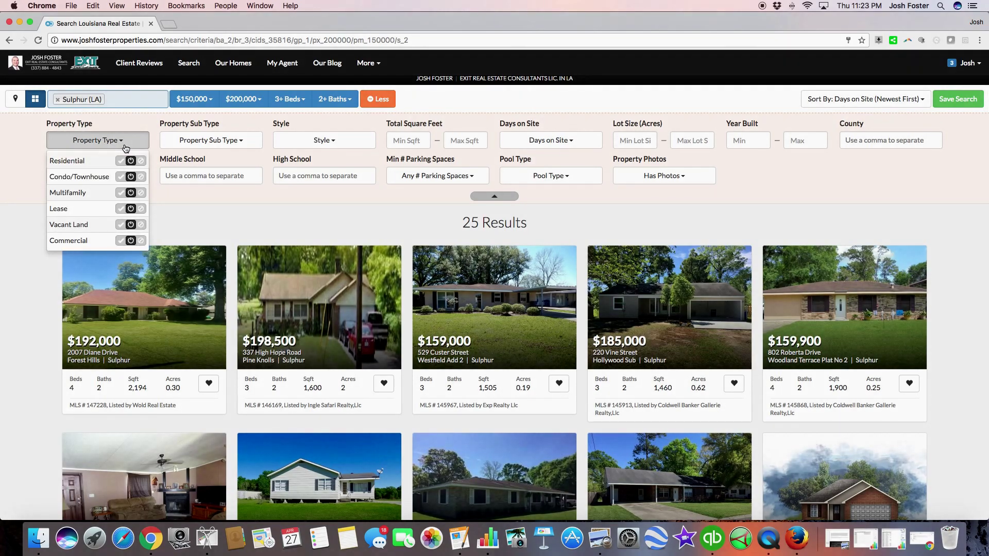
{"action": "left_click", "coordinate": [121, 161]}
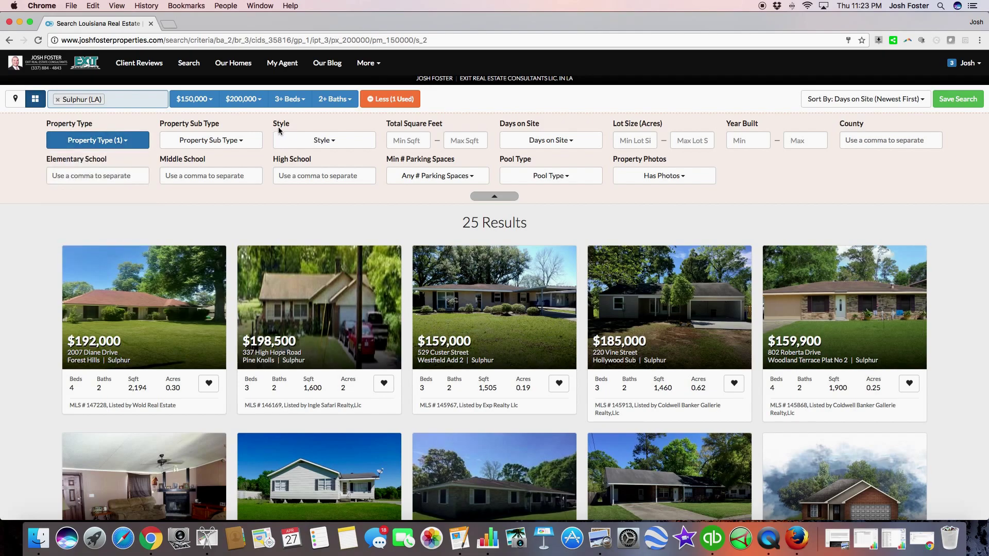
{"action": "left_click", "coordinate": [323, 141]}
{"action": "left_click", "coordinate": [323, 143]}
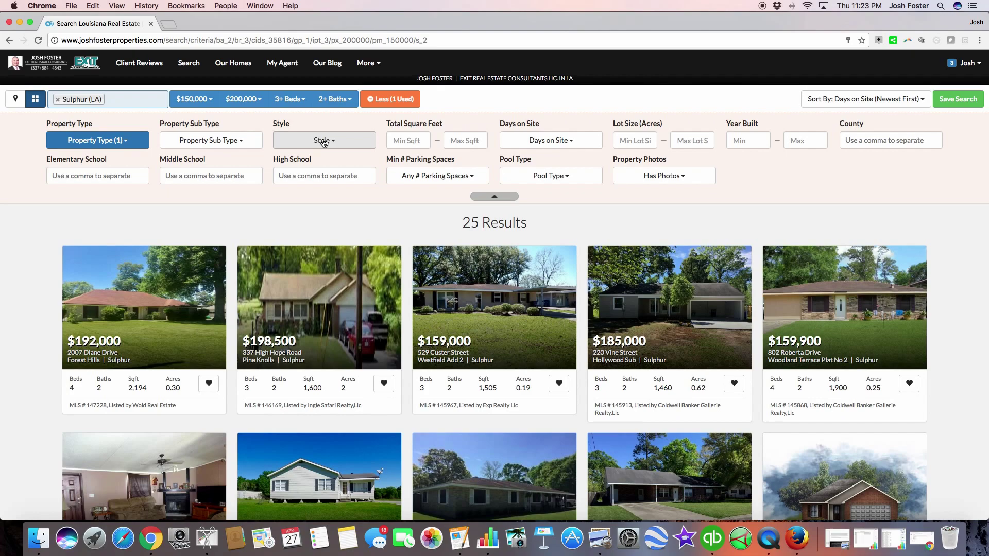
Step: Set the minimum square footage to 1700, cutting results to 9
{"action": "left_click", "coordinate": [395, 141]}
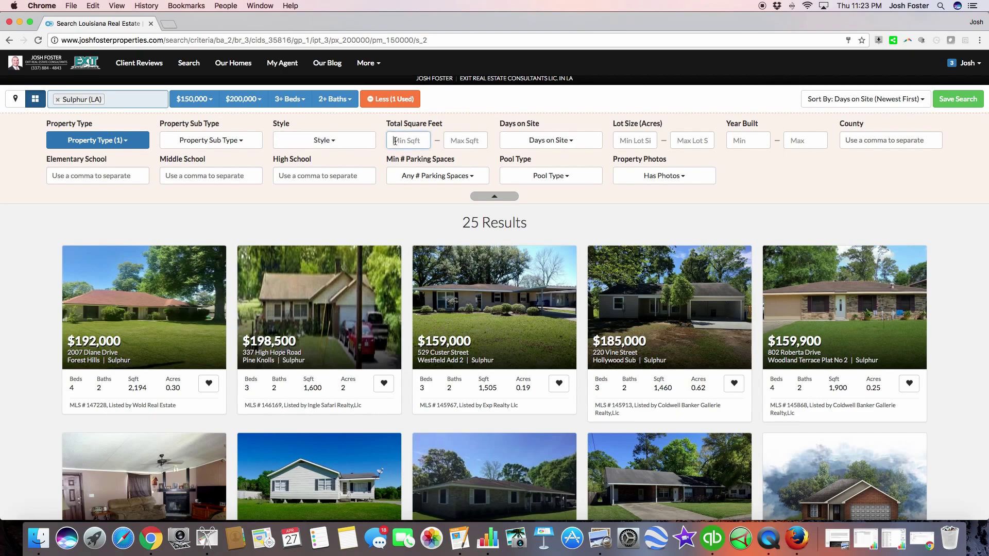
{"action": "type", "text": "1700"}
{"action": "key", "text": "Tab"}
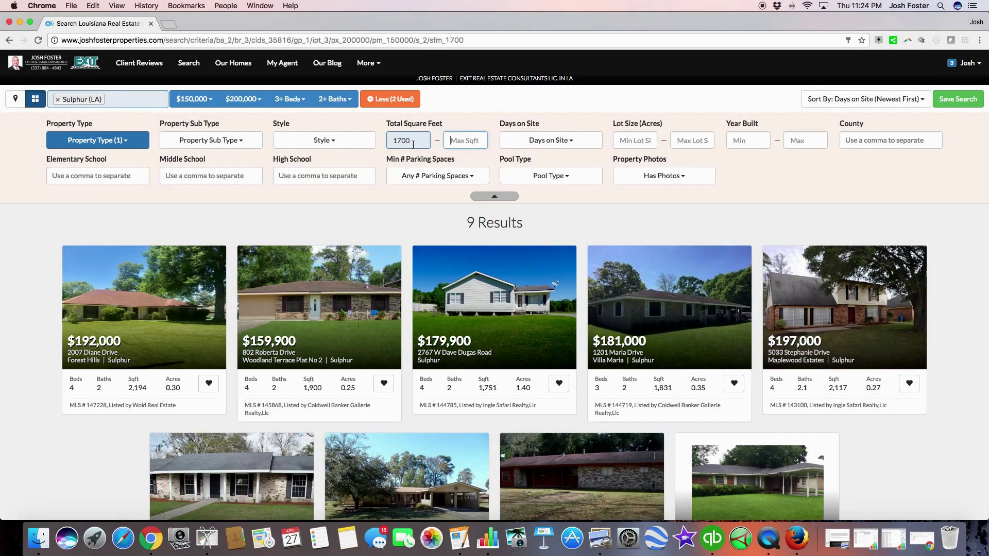
Step: Try a 1-acre minimum lot size, remove it again, and bring up the Save Search form
{"action": "left_click", "coordinate": [642, 139]}
{"action": "type", "text": "1"}
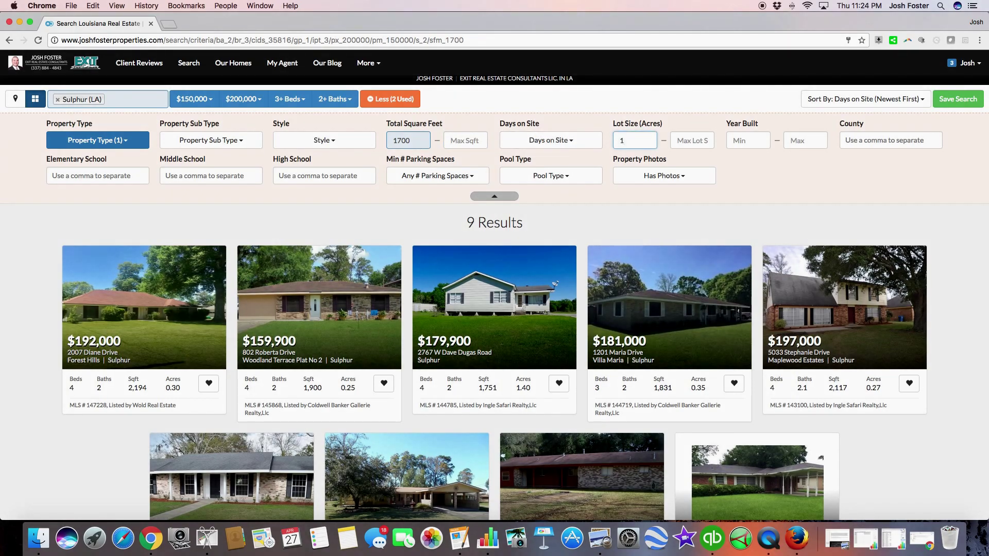
{"action": "key", "text": "Tab"}
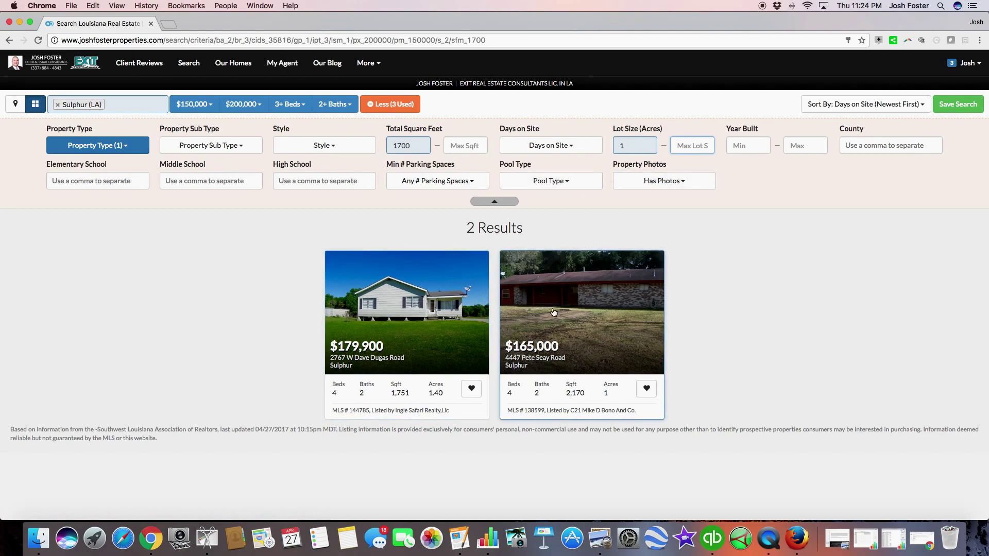
{"action": "left_click", "coordinate": [629, 146]}
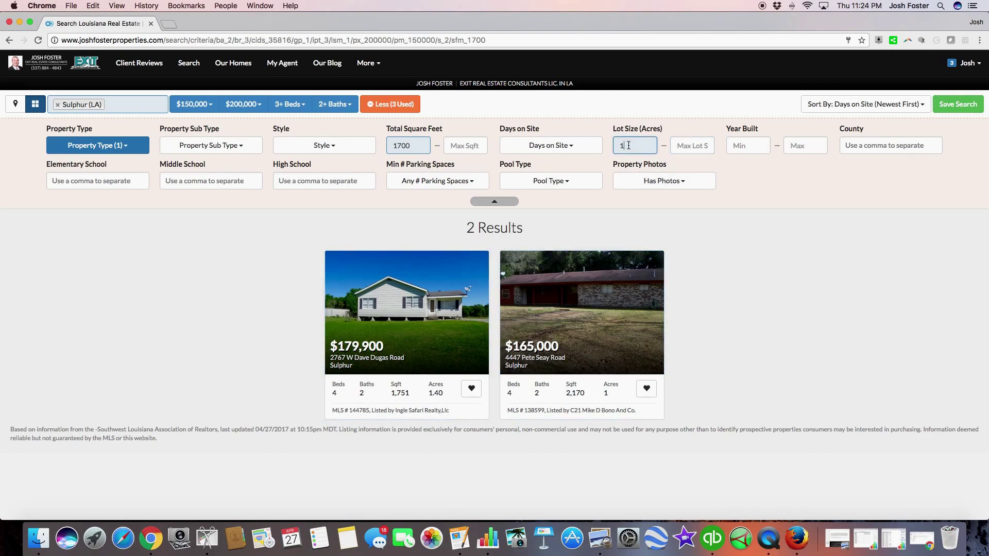
{"action": "key", "text": "BackSpace"}
{"action": "key", "text": "Tab"}
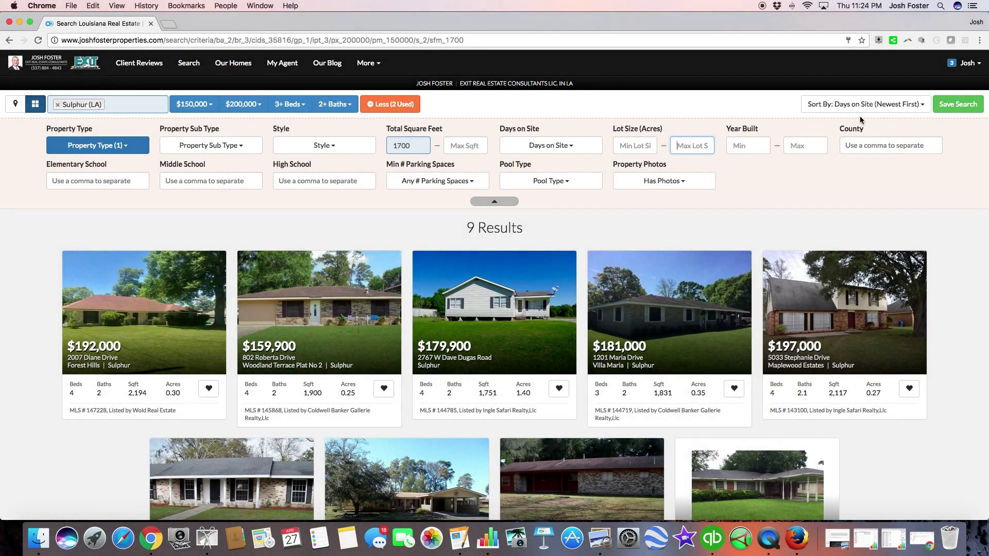
{"action": "left_click", "coordinate": [951, 106]}
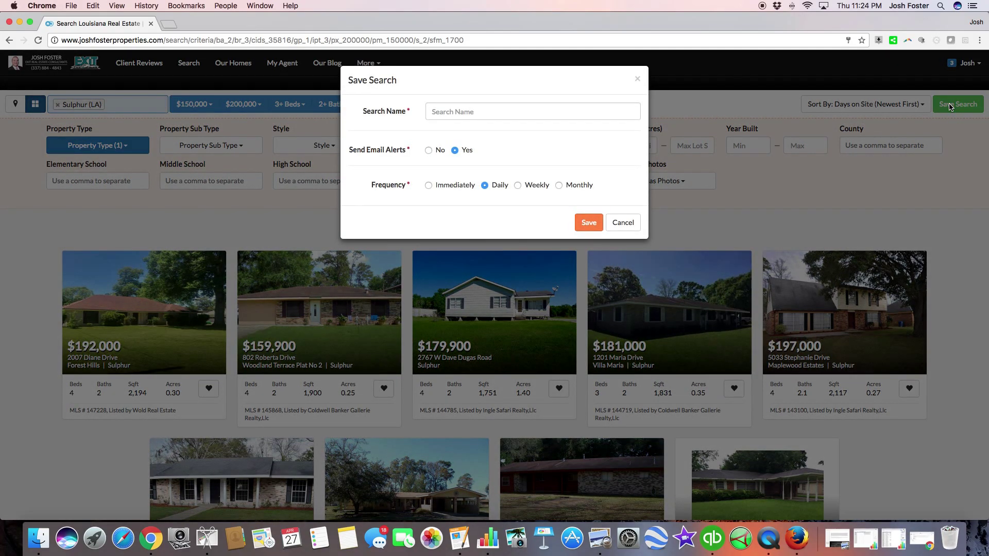
Step: Save the search as 'SULPHUR HOMES' with daily e-mail alerts enabled
{"action": "left_click", "coordinate": [456, 111]}
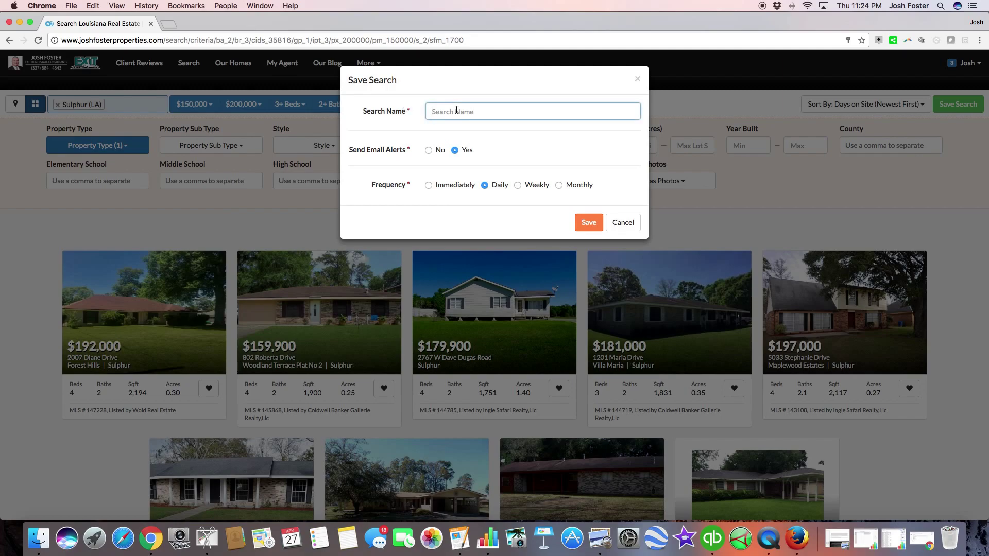
{"action": "type", "text": "SULPHUR HOMES"}
{"action": "left_click", "coordinate": [578, 226]}
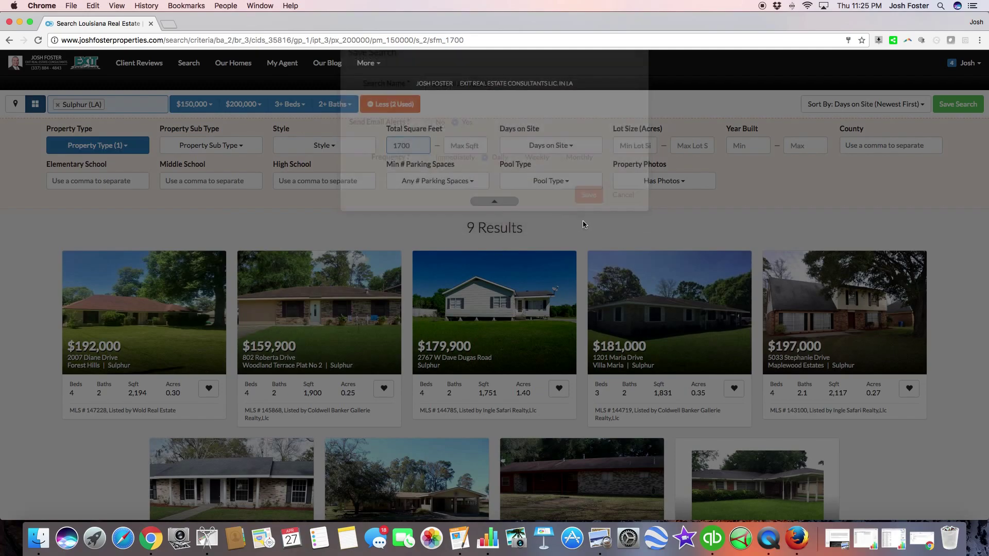
Step: From the account menu's Saved Searches list, reopen the SULPHUR HOMES search
{"action": "scroll", "coordinate": [364, 113], "scroll_direction": "down", "scroll_amount": 2}
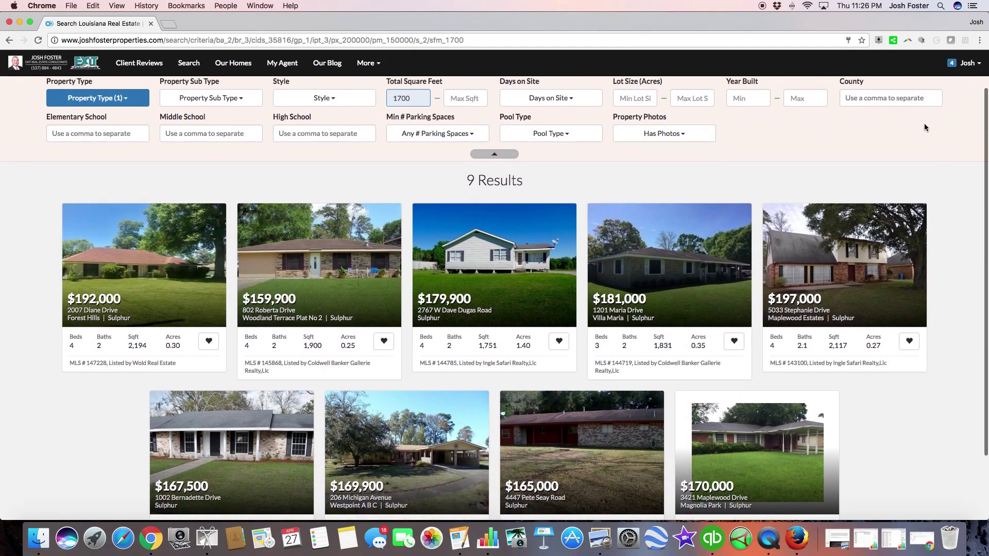
{"action": "left_click", "coordinate": [952, 68]}
{"action": "left_click", "coordinate": [952, 86]}
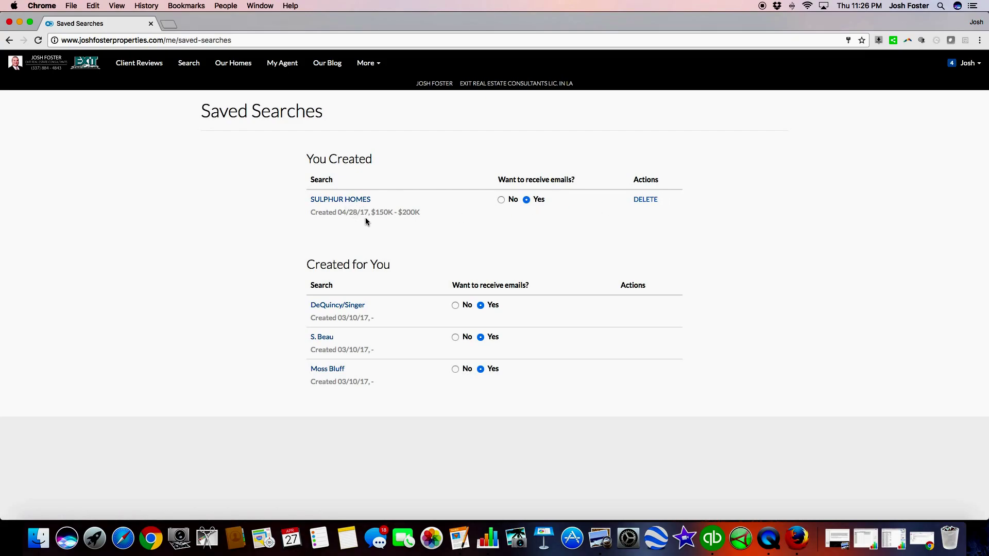
{"action": "left_click", "coordinate": [328, 202]}
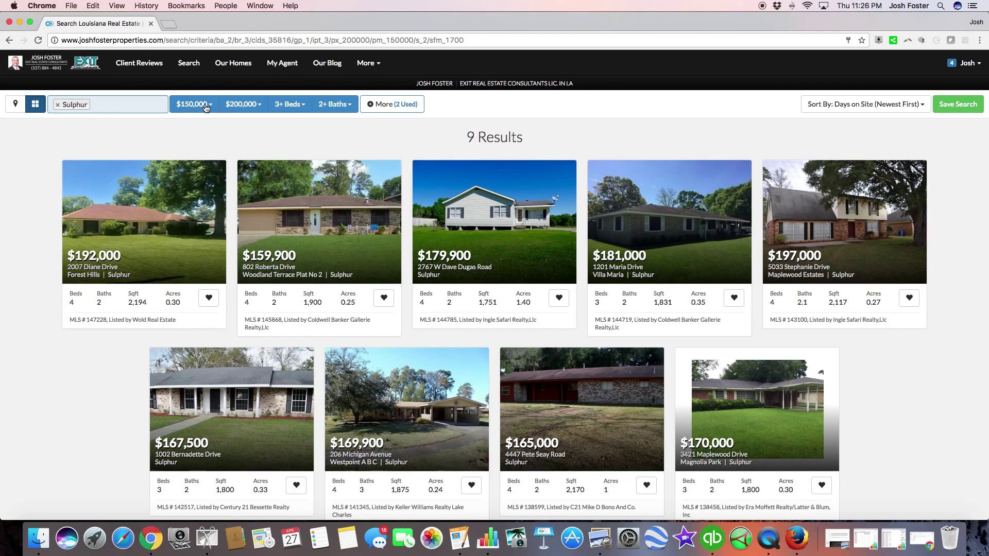
Step: Set the price range to a $200,000 minimum and a $250,000 maximum
{"action": "left_click", "coordinate": [206, 108]}
{"action": "scroll", "coordinate": [226, 216], "scroll_direction": "down", "scroll_amount": 5}
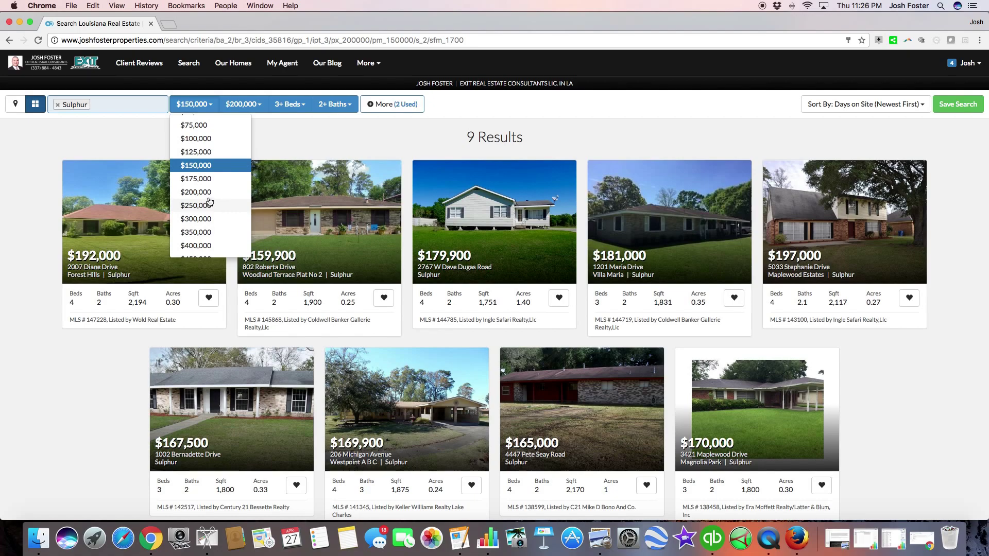
{"action": "left_click", "coordinate": [206, 193]}
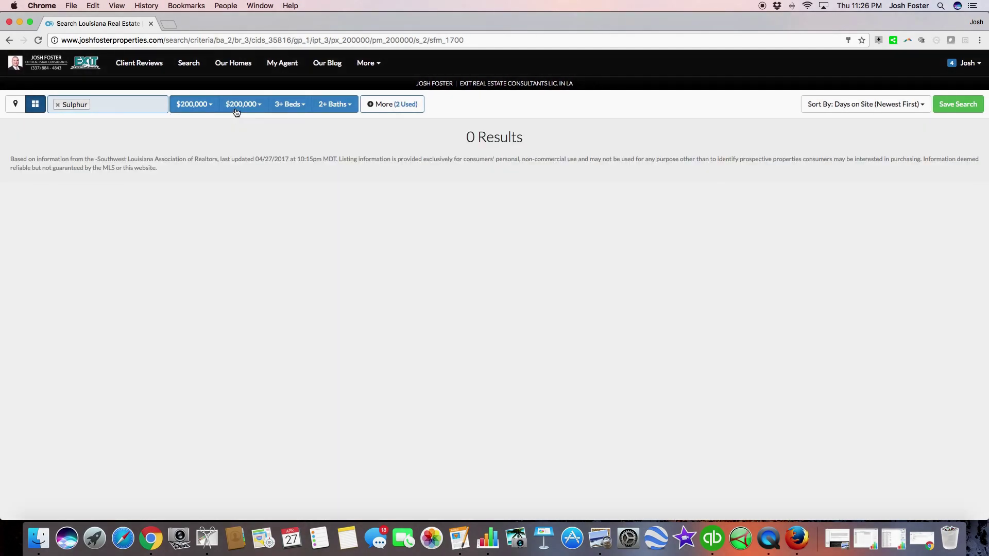
{"action": "left_click", "coordinate": [239, 107]}
{"action": "scroll", "coordinate": [247, 220], "scroll_direction": "down", "scroll_amount": 4}
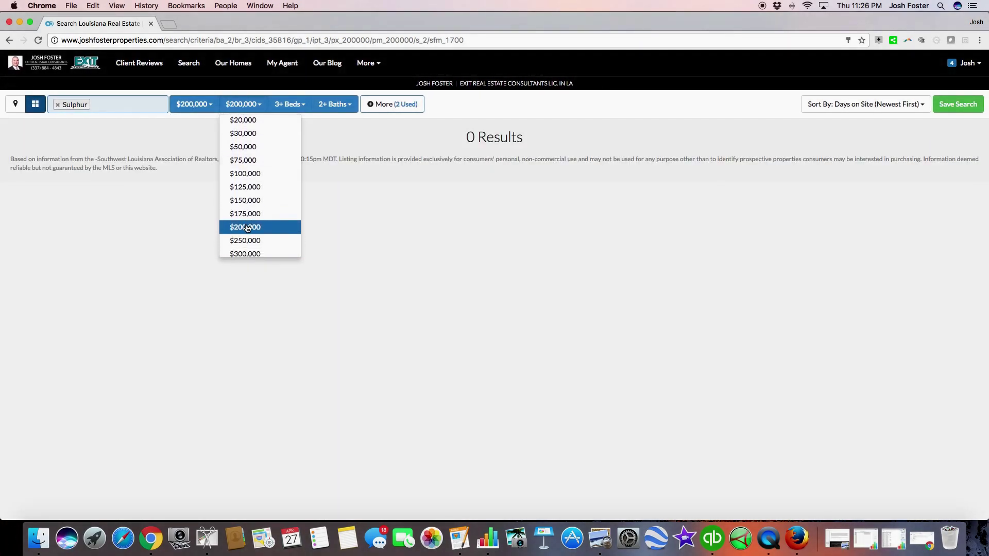
{"action": "left_click", "coordinate": [245, 213]}
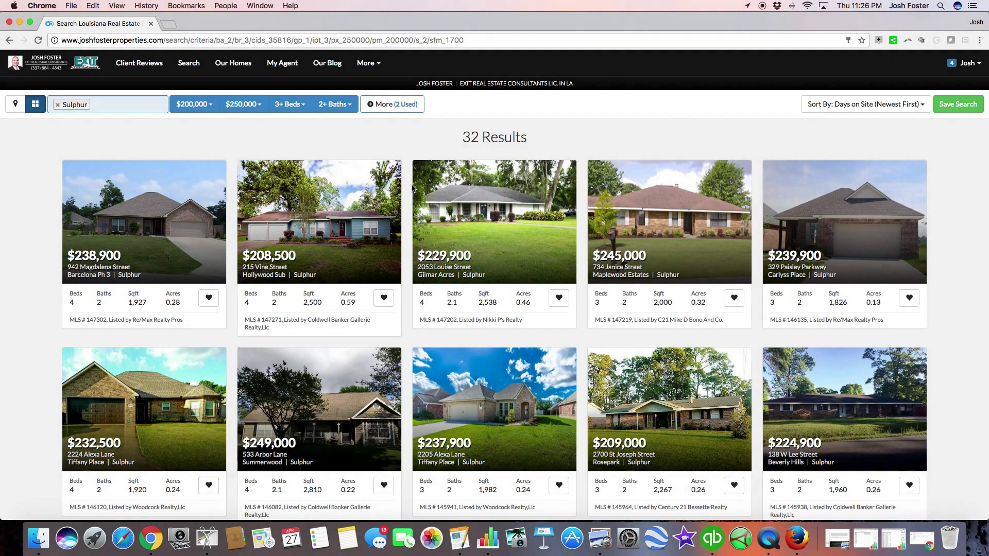
Step: Cancel the Save Search form without saving and show the 32 results on the map
{"action": "left_click", "coordinate": [959, 108]}
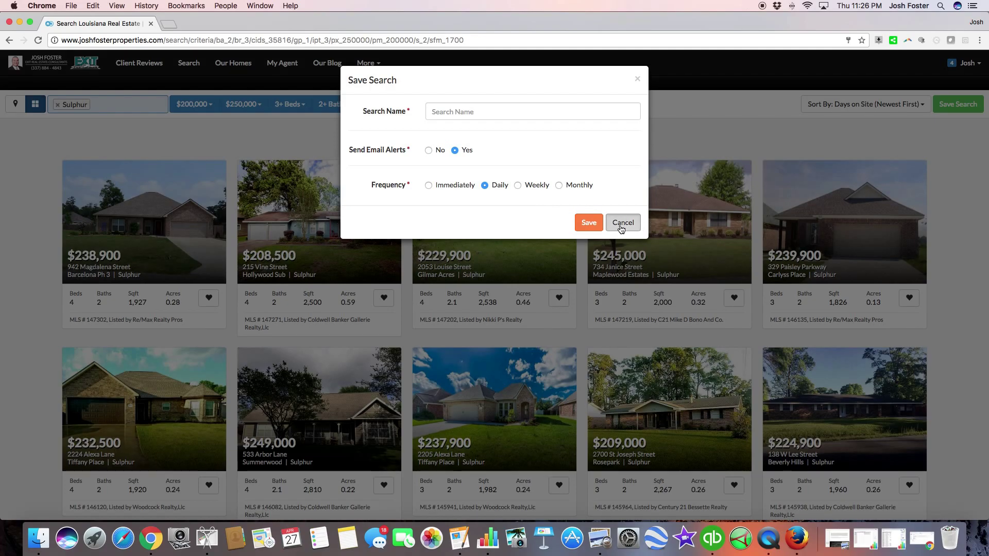
{"action": "left_click", "coordinate": [622, 226]}
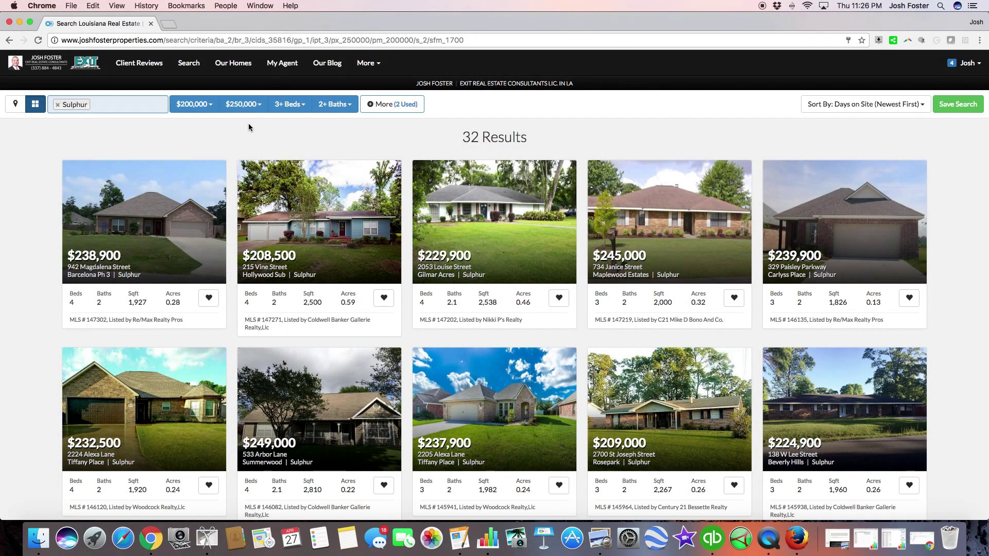
{"action": "left_click", "coordinate": [14, 105]}
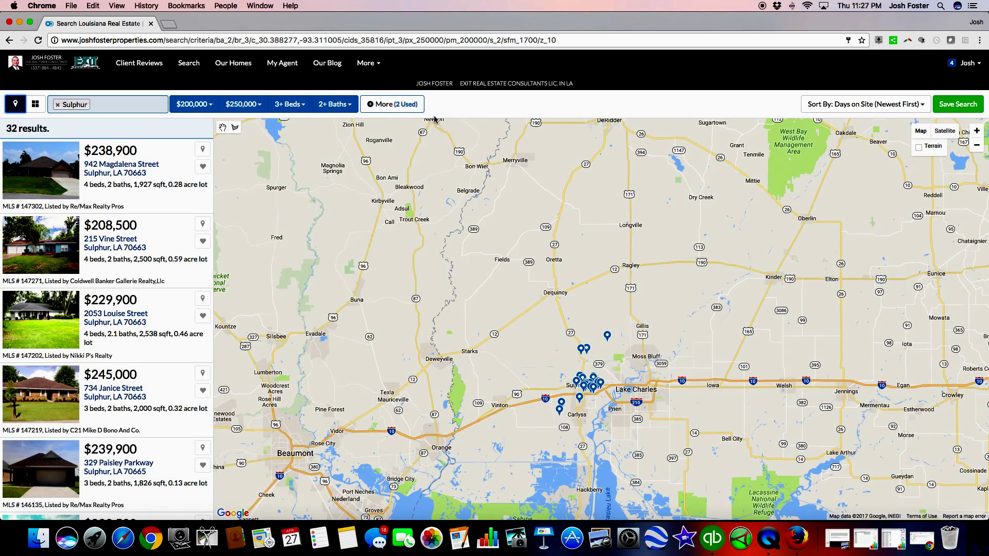
Step: Zoom in and draw a four-corner search boundary around Carlyss on the map
{"action": "left_click", "coordinate": [977, 131]}
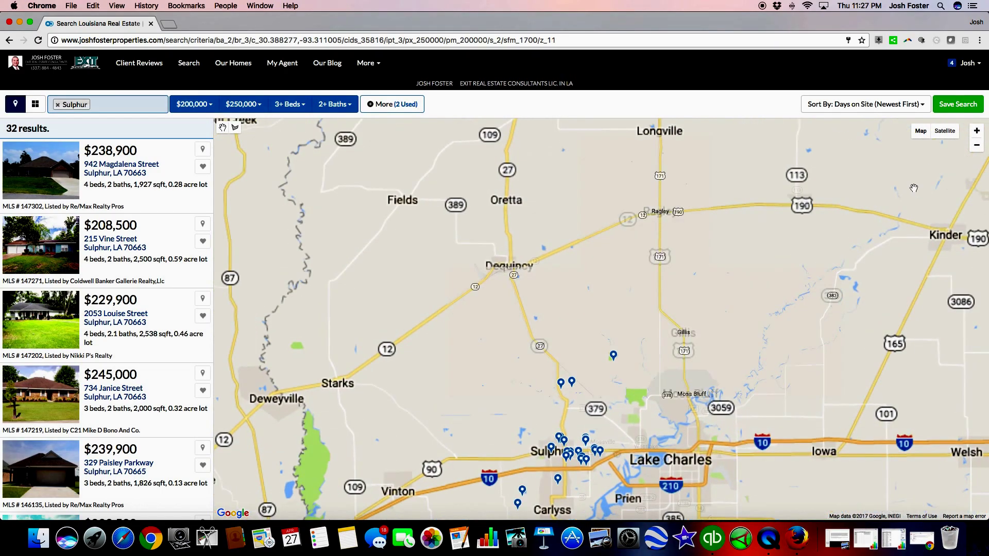
{"action": "left_click_drag", "start_coordinate": [669, 382], "coordinate": [664, 307]}
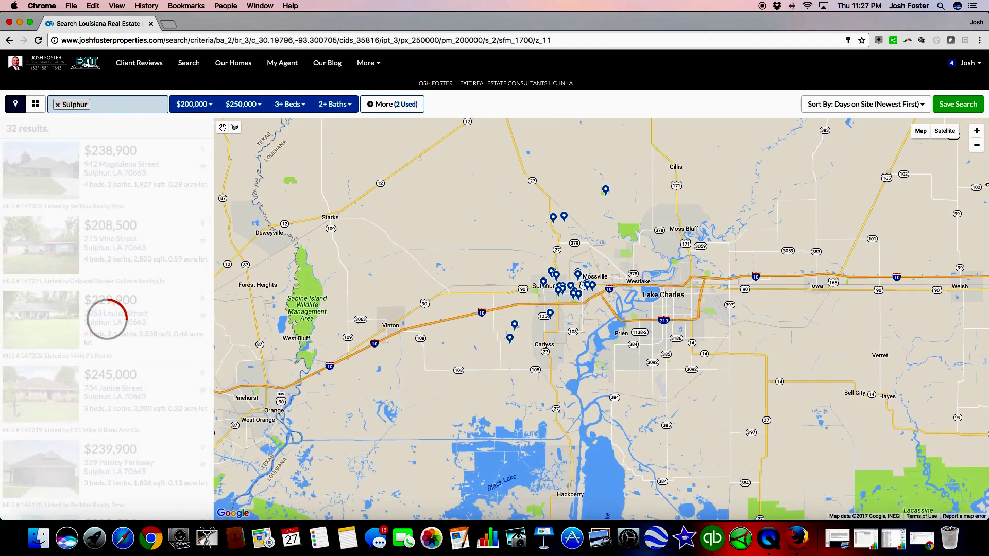
{"action": "left_click", "coordinate": [977, 131]}
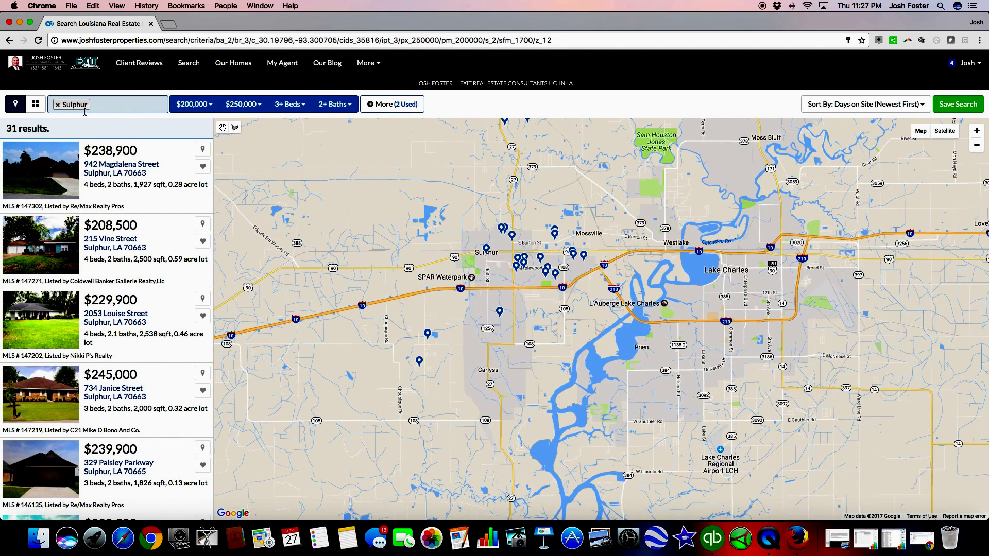
{"action": "left_click", "coordinate": [235, 128]}
{"action": "left_click_drag", "start_coordinate": [374, 308], "coordinate": [495, 303]}
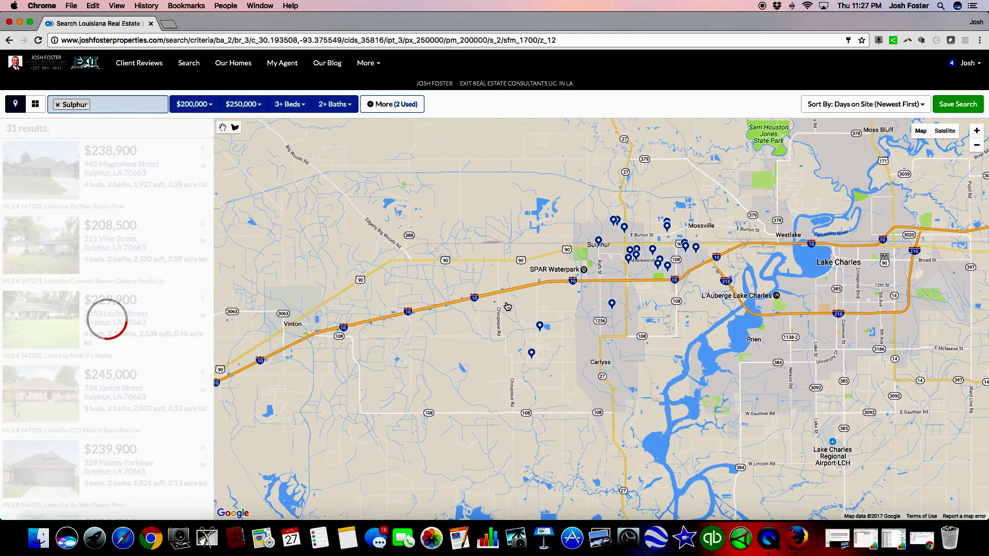
{"action": "left_click", "coordinate": [495, 303]}
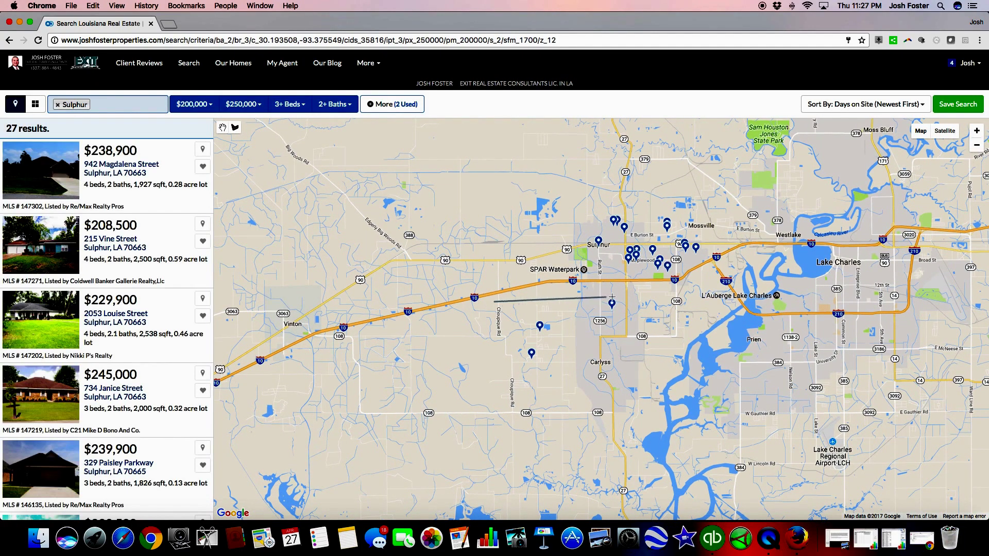
{"action": "left_click", "coordinate": [642, 288]}
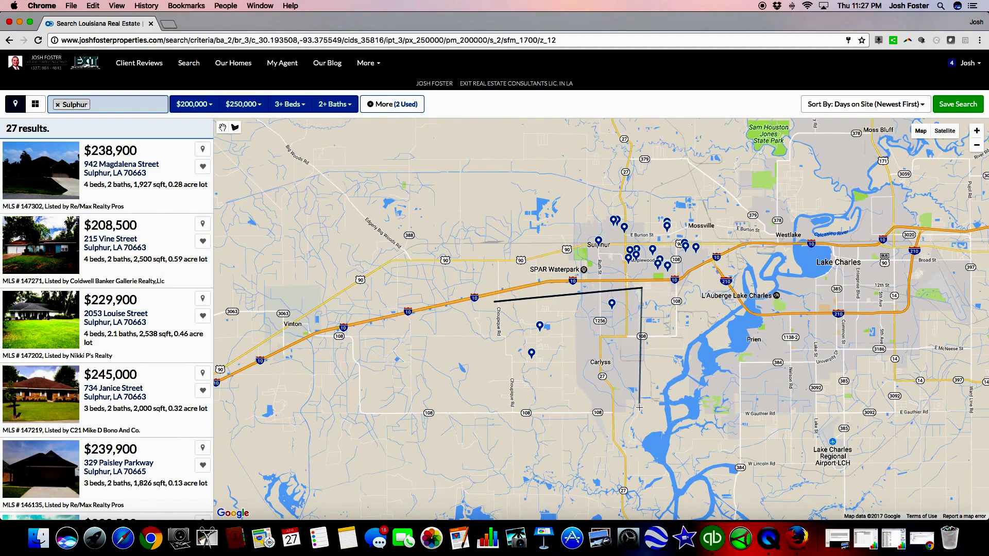
{"action": "left_click", "coordinate": [633, 389]}
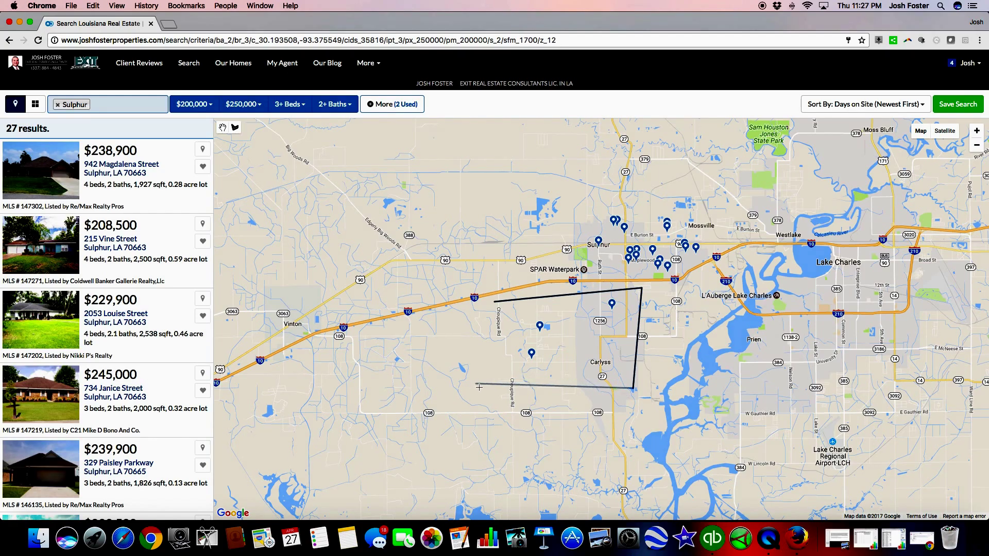
{"action": "left_click", "coordinate": [497, 383]}
{"action": "left_click", "coordinate": [495, 303]}
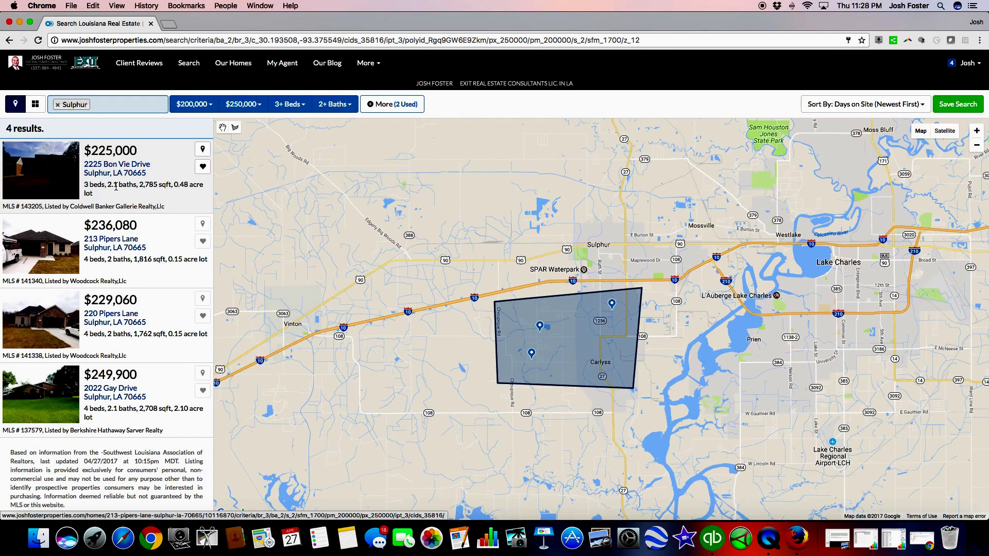
{"action": "left_click", "coordinate": [971, 63]}
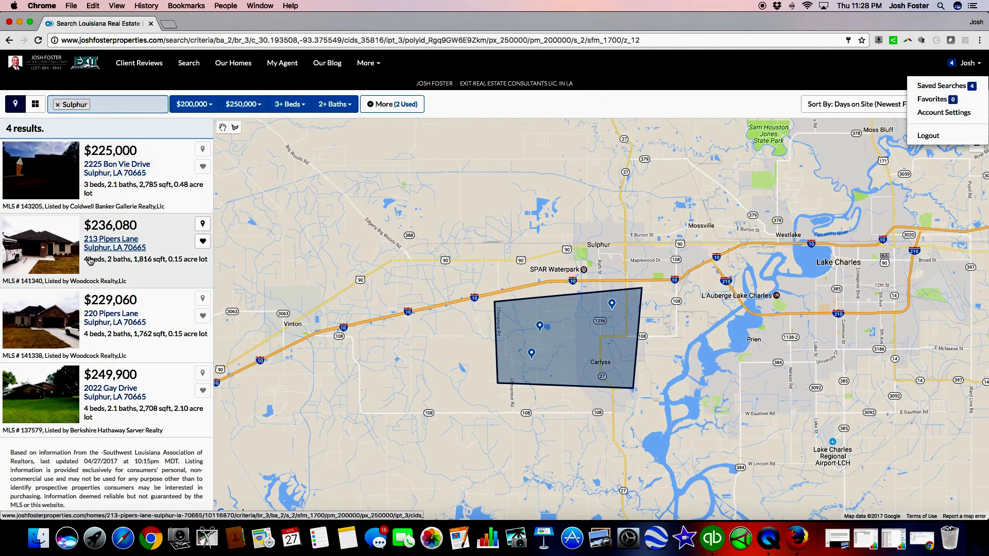
{"action": "left_click", "coordinate": [96, 316]}
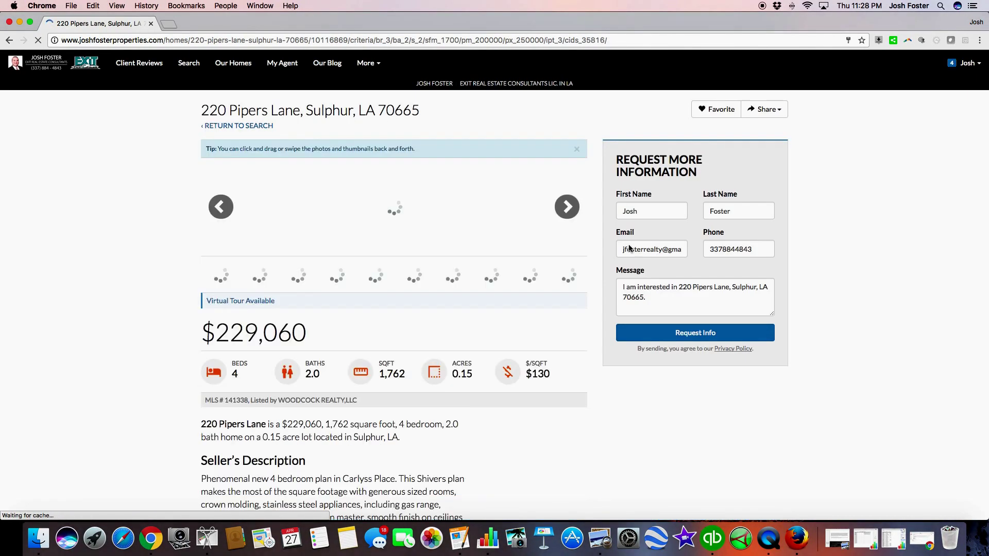
{"action": "scroll", "coordinate": [579, 363], "scroll_direction": "down", "scroll_amount": 2}
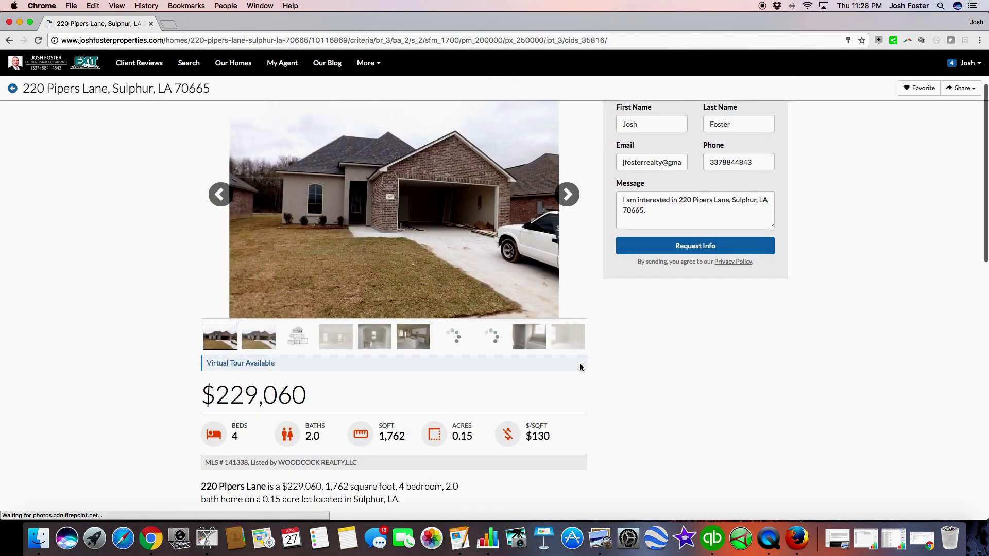
{"action": "scroll", "coordinate": [580, 363], "scroll_direction": "up", "scroll_amount": 2}
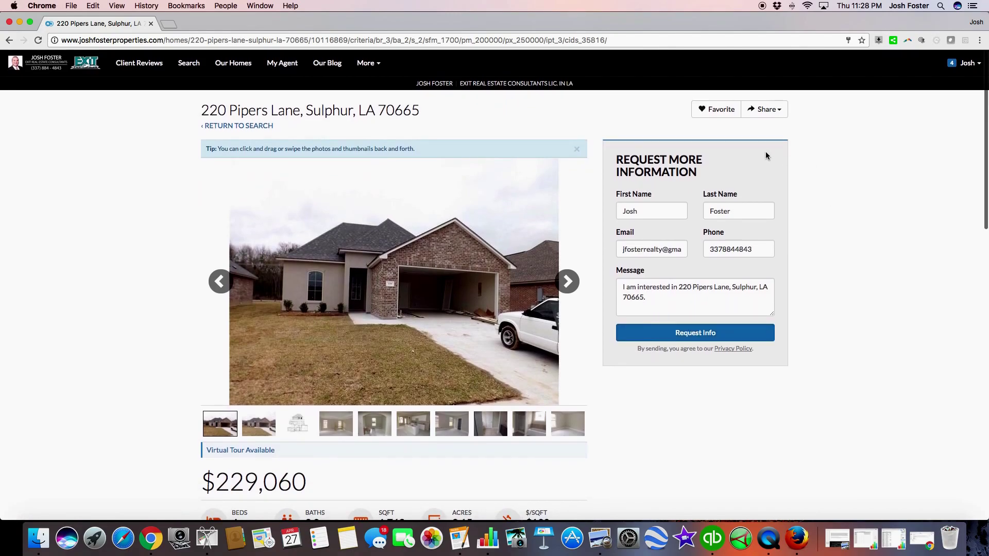
{"action": "scroll", "coordinate": [386, 322], "scroll_direction": "down", "scroll_amount": 5}
{"action": "scroll", "coordinate": [385, 326], "scroll_direction": "up", "scroll_amount": 5}
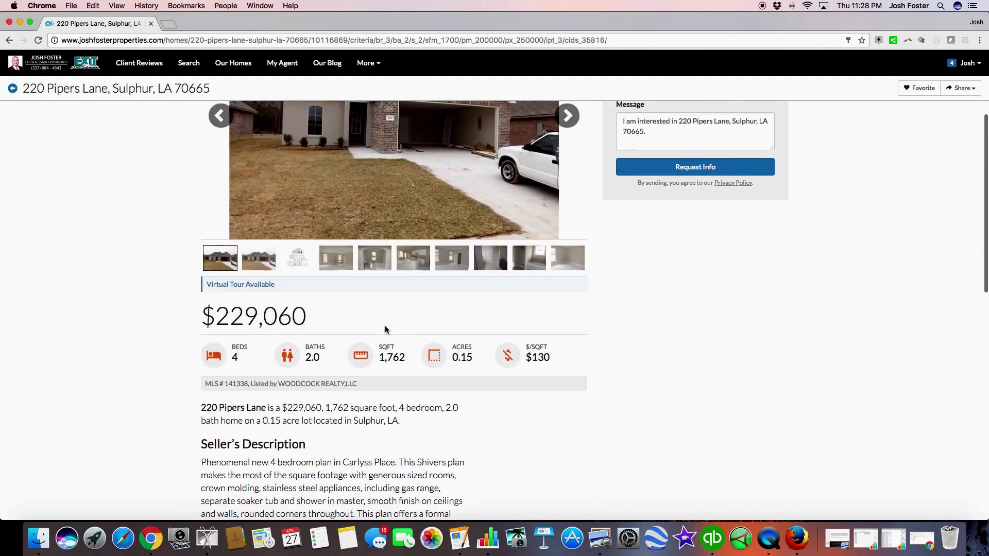
{"action": "scroll", "coordinate": [373, 323], "scroll_direction": "down", "scroll_amount": 3}
{"action": "scroll", "coordinate": [634, 447], "scroll_direction": "up", "scroll_amount": 3}
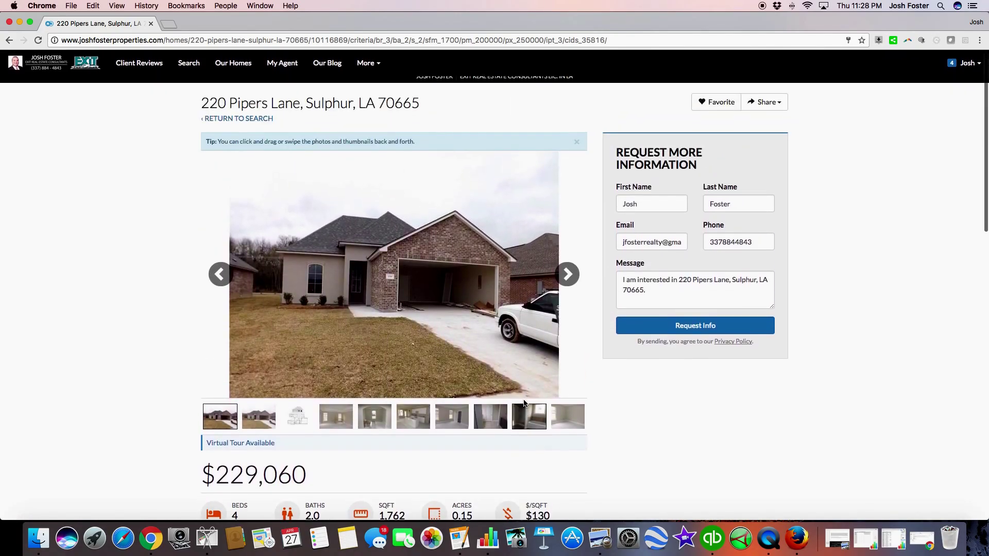
{"action": "scroll", "coordinate": [618, 438], "scroll_direction": "down", "scroll_amount": 1}
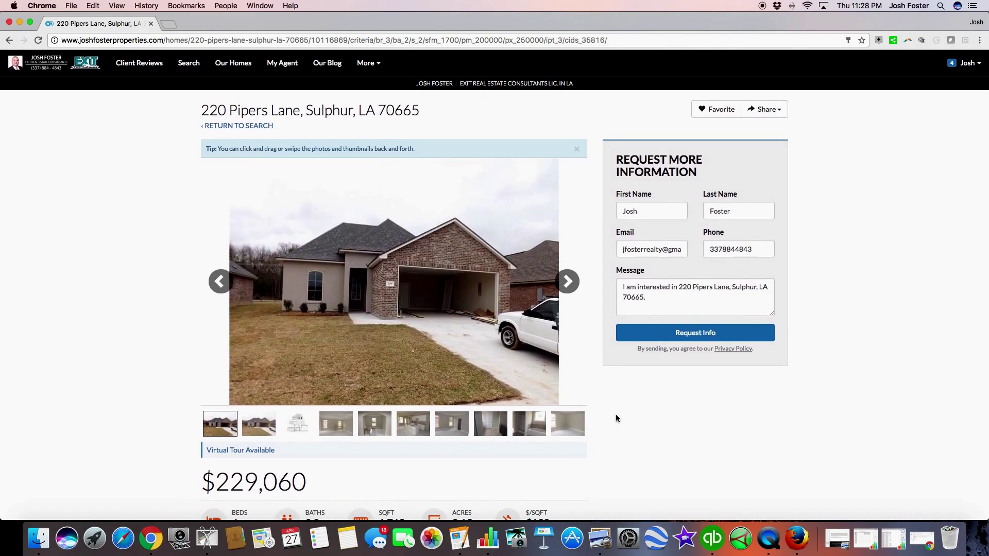
{"action": "scroll", "coordinate": [526, 407], "scroll_direction": "down", "scroll_amount": 3}
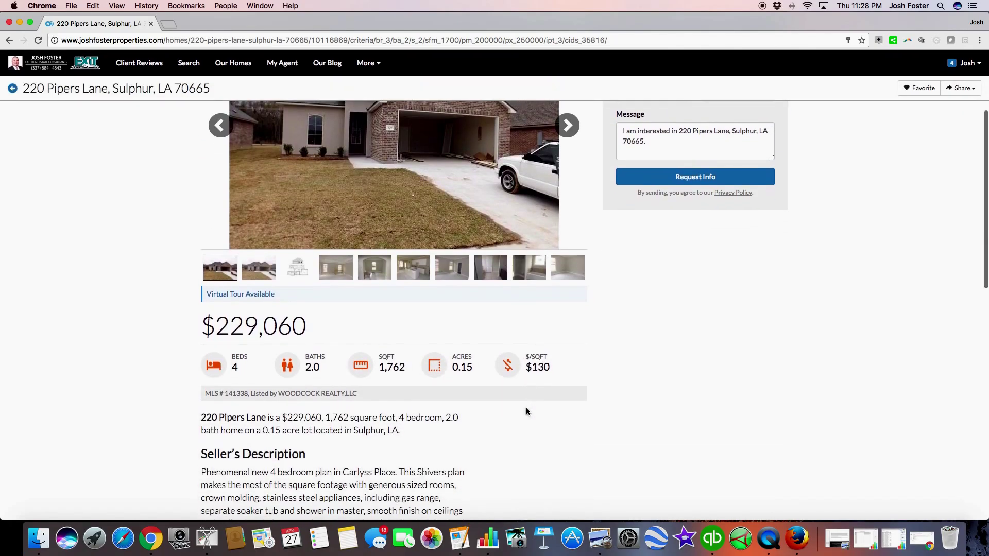
{"action": "scroll", "coordinate": [526, 407], "scroll_direction": "up", "scroll_amount": 3}
{"action": "left_click", "coordinate": [705, 109]}
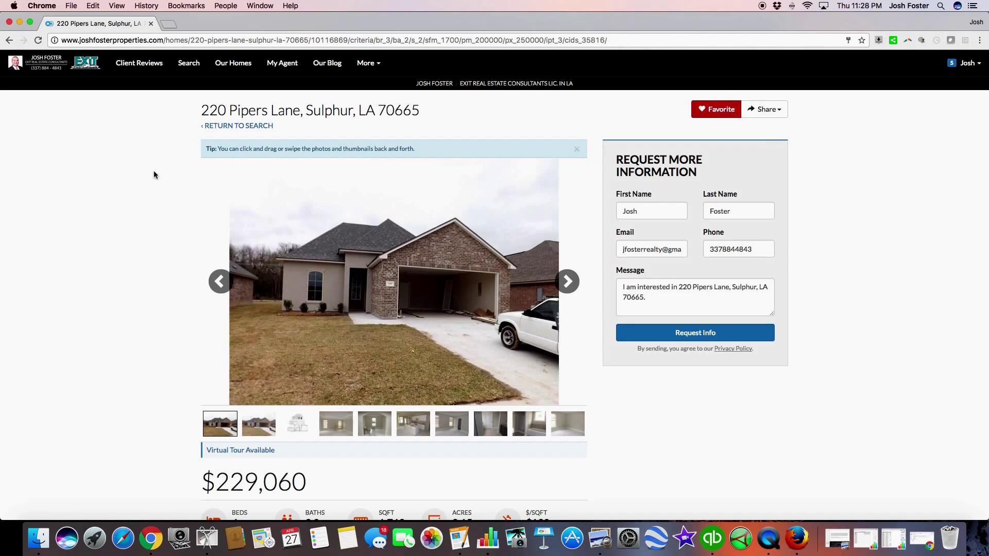
{"action": "left_click", "coordinate": [218, 126]}
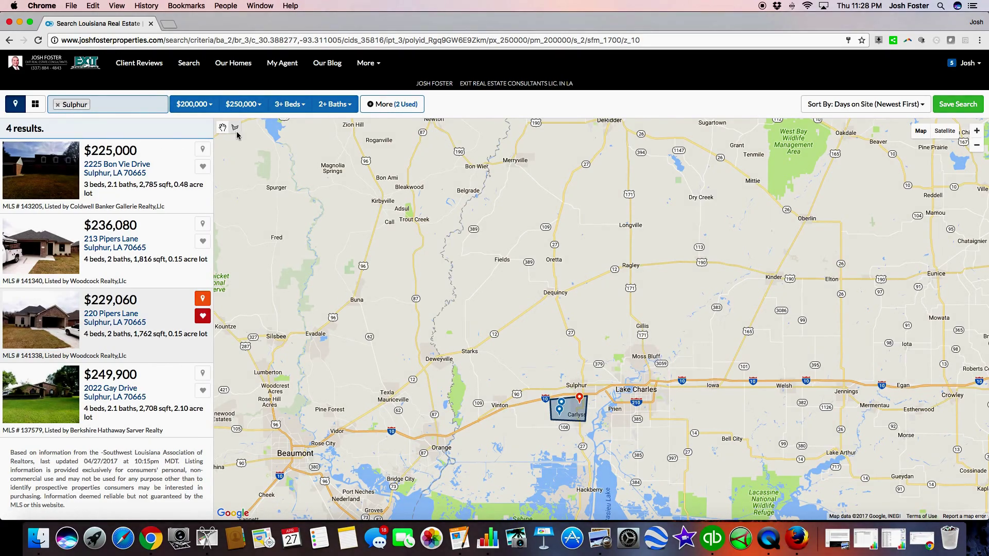
{"action": "left_click", "coordinate": [36, 107]}
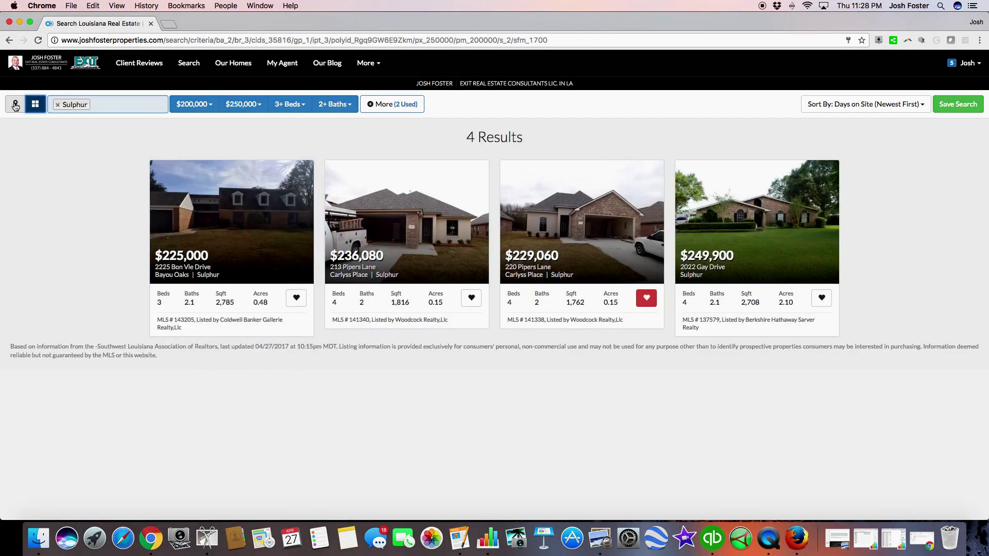
{"action": "left_click", "coordinate": [15, 105]}
{"action": "left_click", "coordinate": [560, 410]}
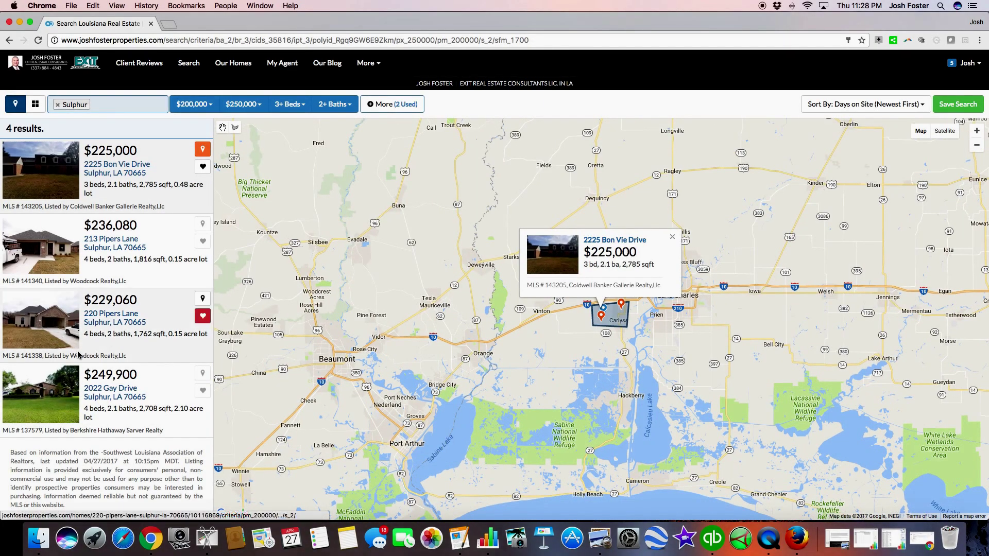
{"action": "left_click", "coordinate": [105, 162]}
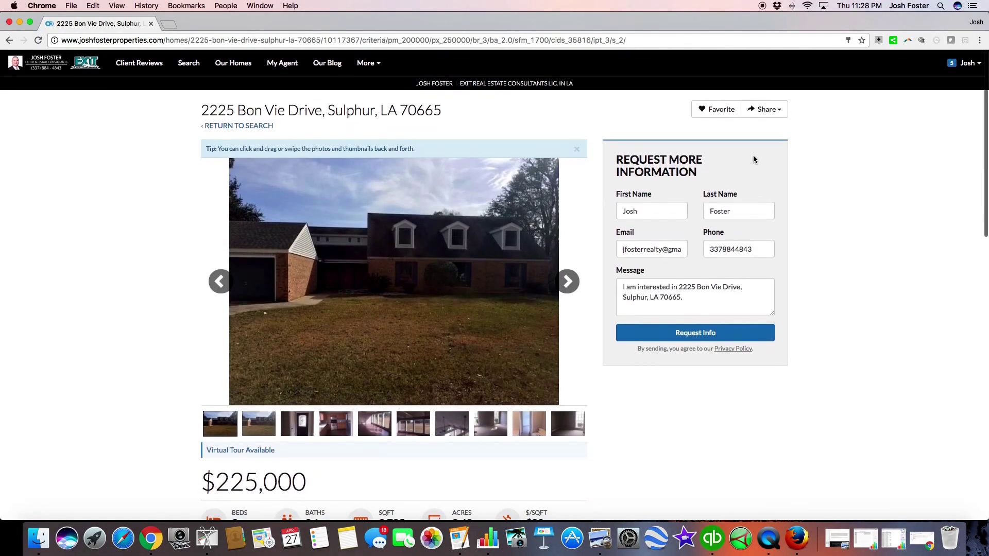
{"action": "left_click", "coordinate": [703, 111]}
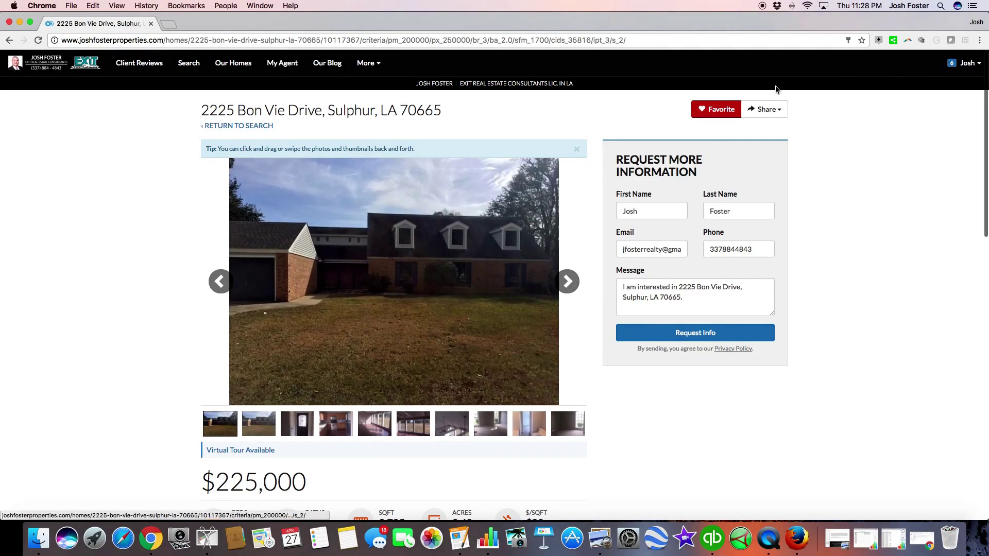
{"action": "left_click", "coordinate": [67, 60]}
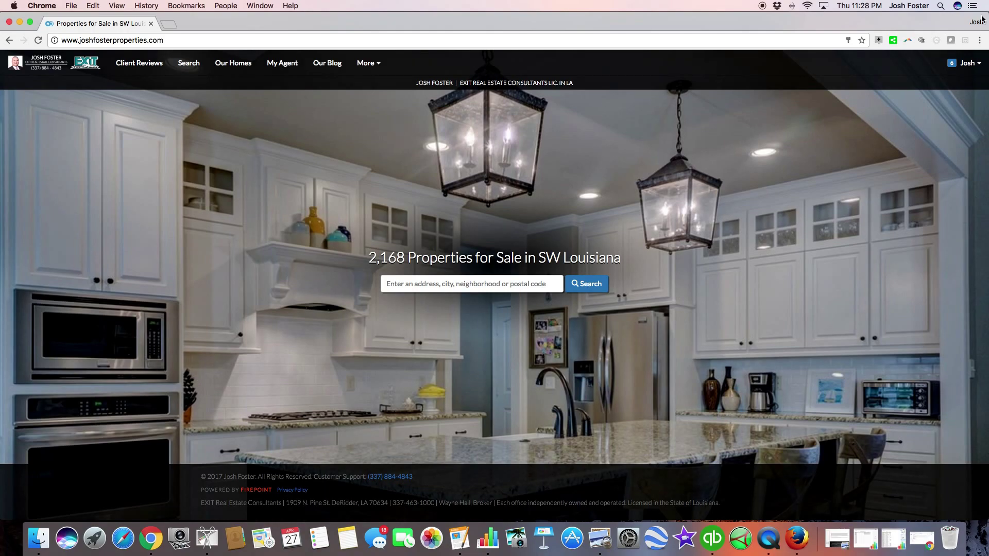
{"action": "left_click", "coordinate": [961, 64]}
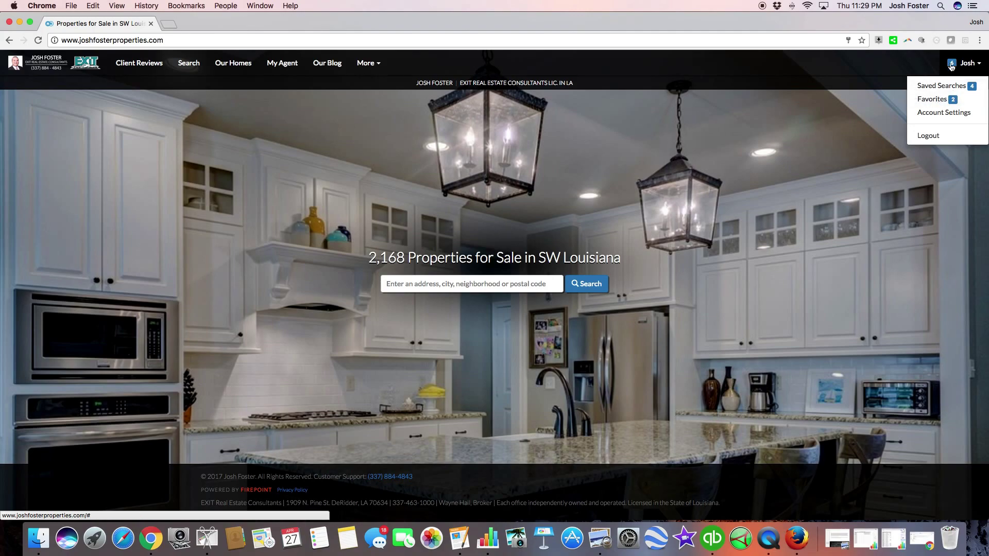
{"action": "left_click", "coordinate": [954, 62]}
{"action": "left_click", "coordinate": [958, 63]}
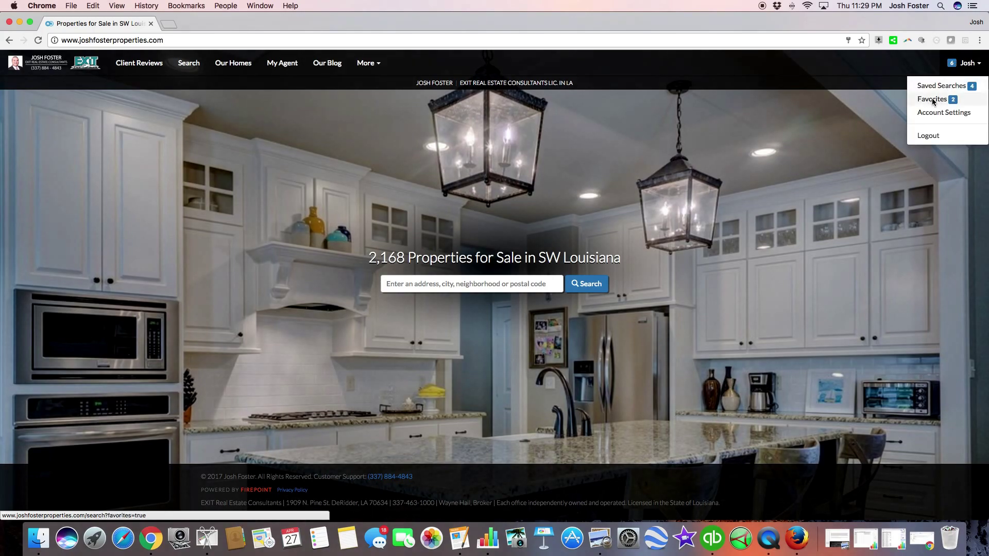
{"action": "left_click", "coordinate": [934, 101]}
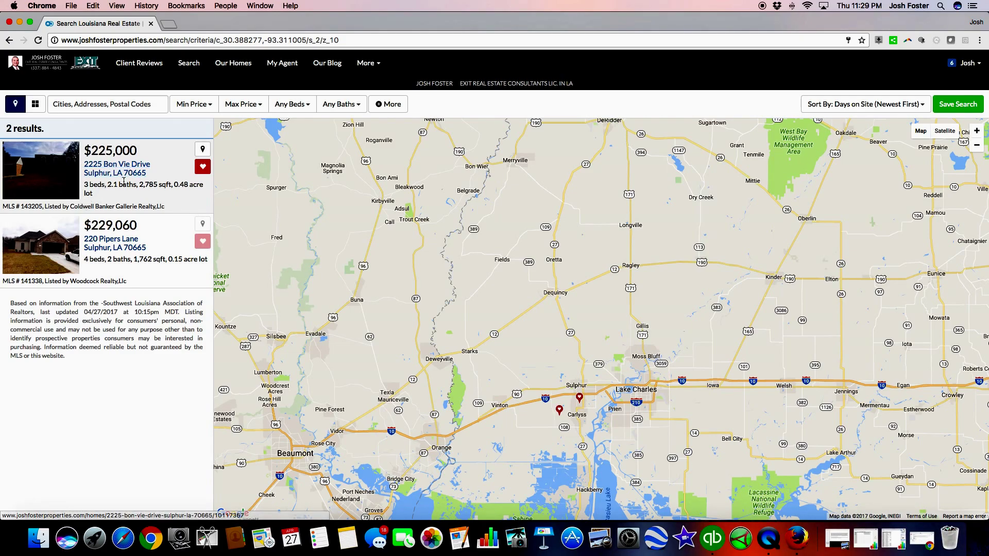
{"action": "left_click", "coordinate": [203, 150]}
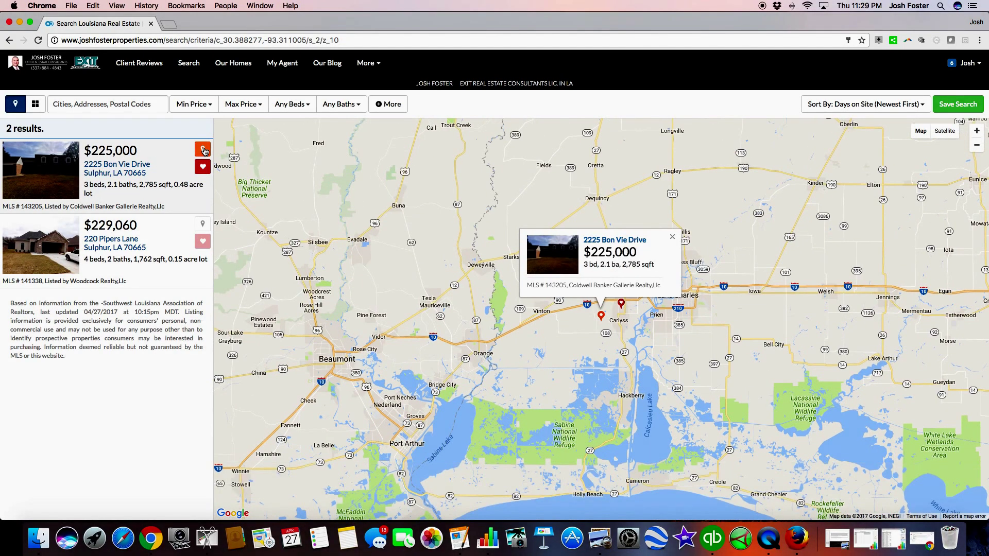
{"action": "left_click", "coordinate": [197, 223]}
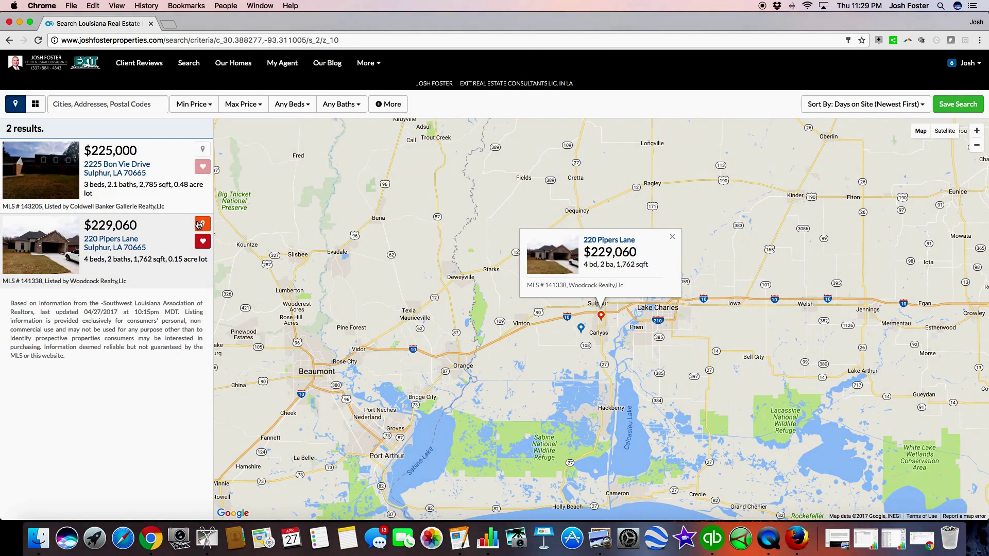
{"action": "left_click", "coordinate": [52, 67]}
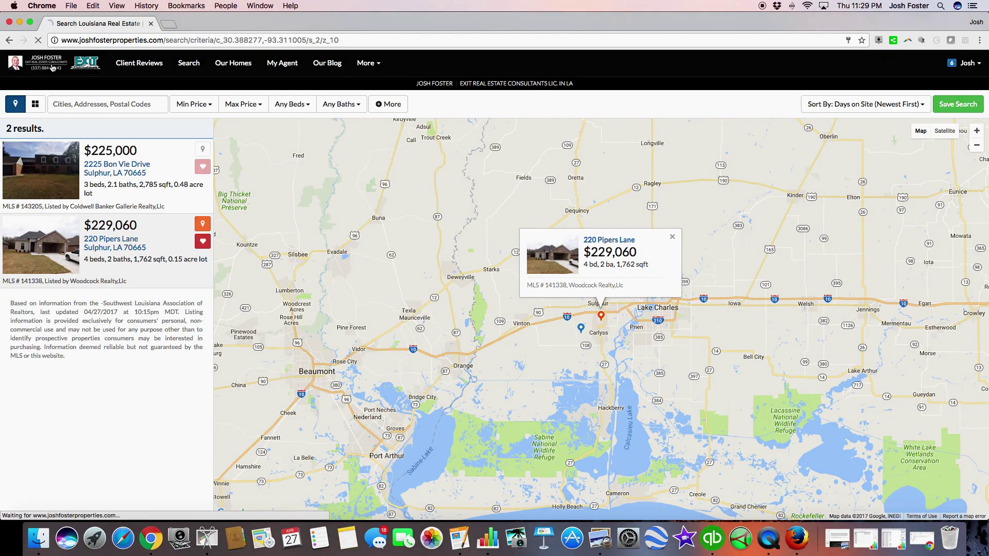